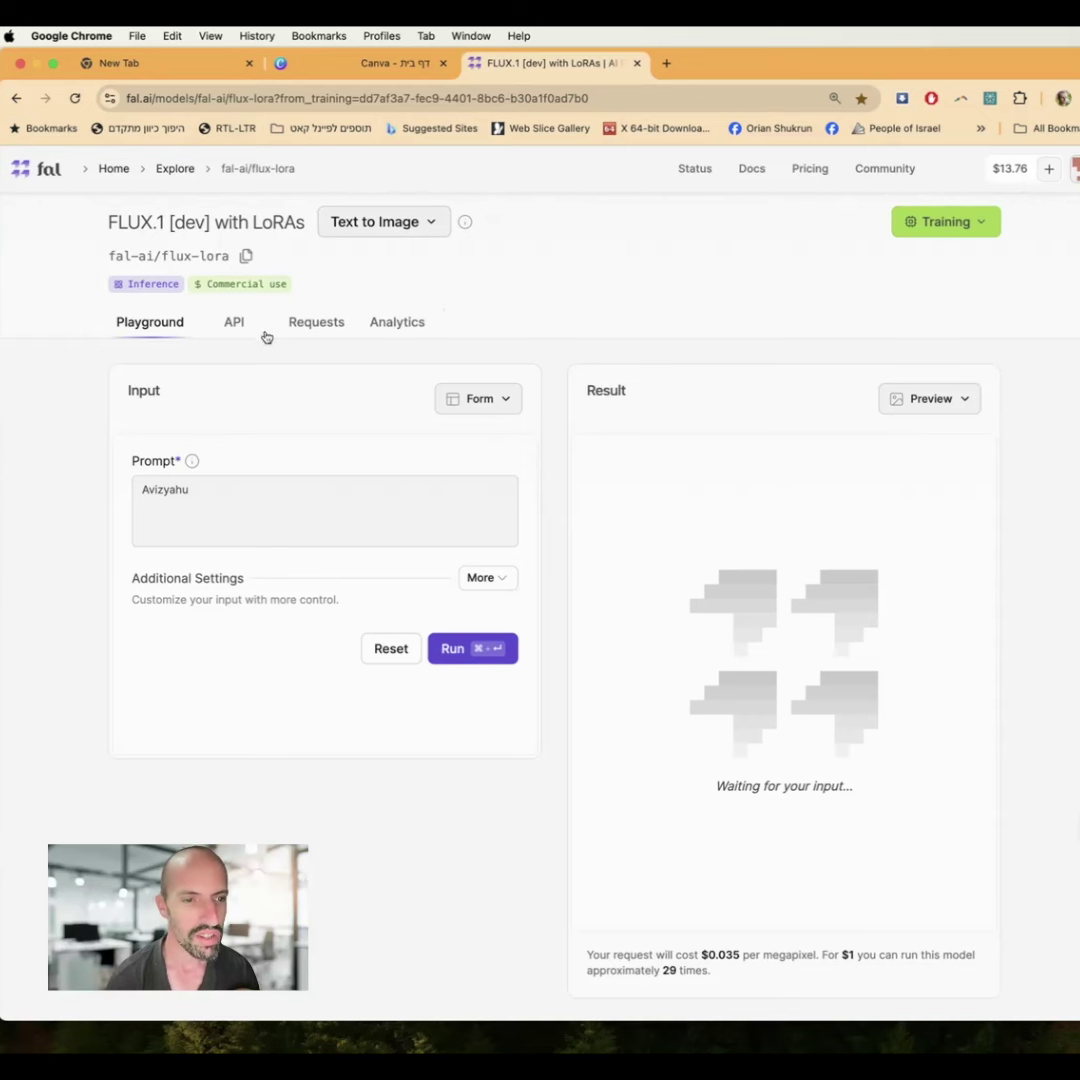
# Step: Generate an image from the existing trigger word followed by "standing with another man"
pyautogui.scroll(-1, 265, 340)
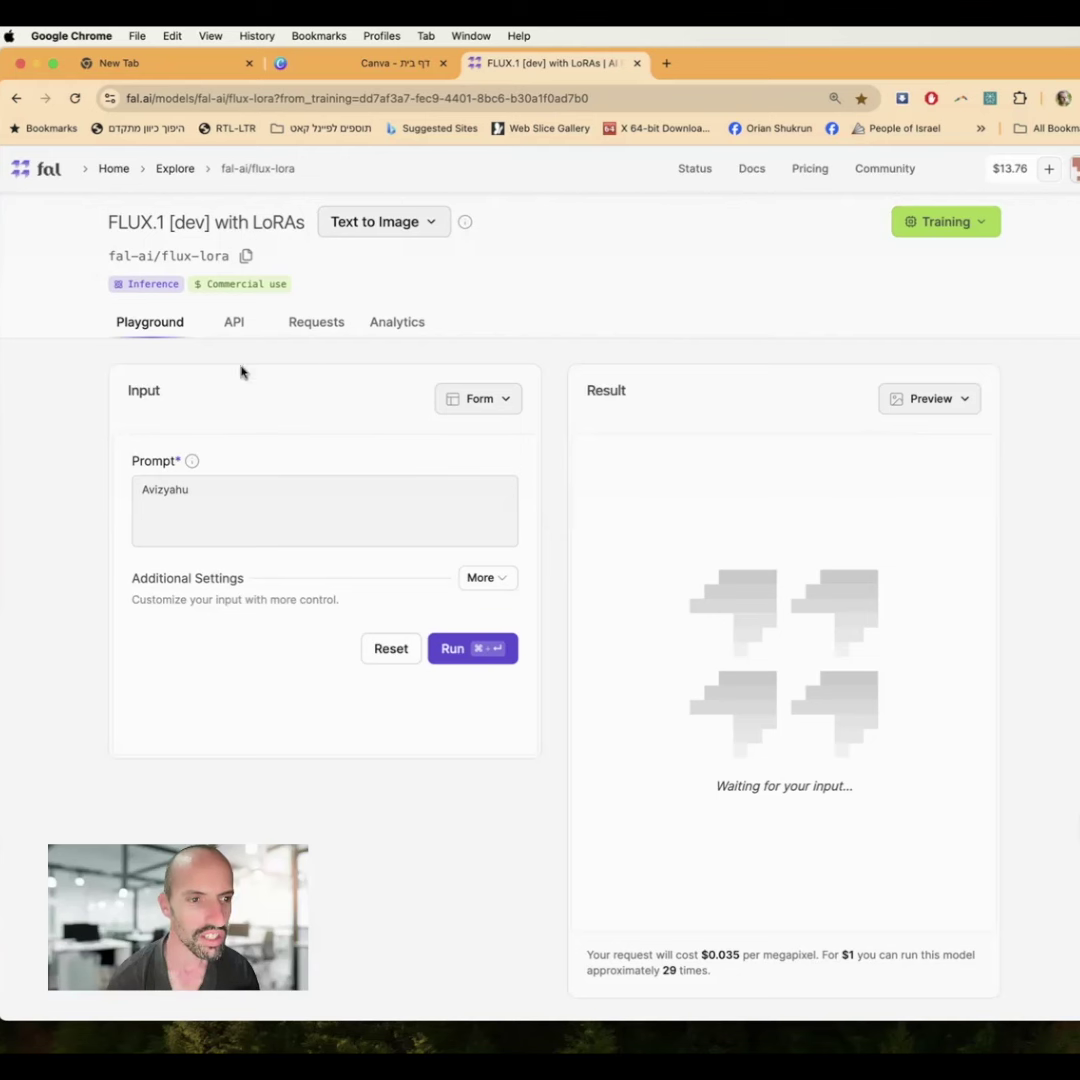
pyautogui.click(194, 503)
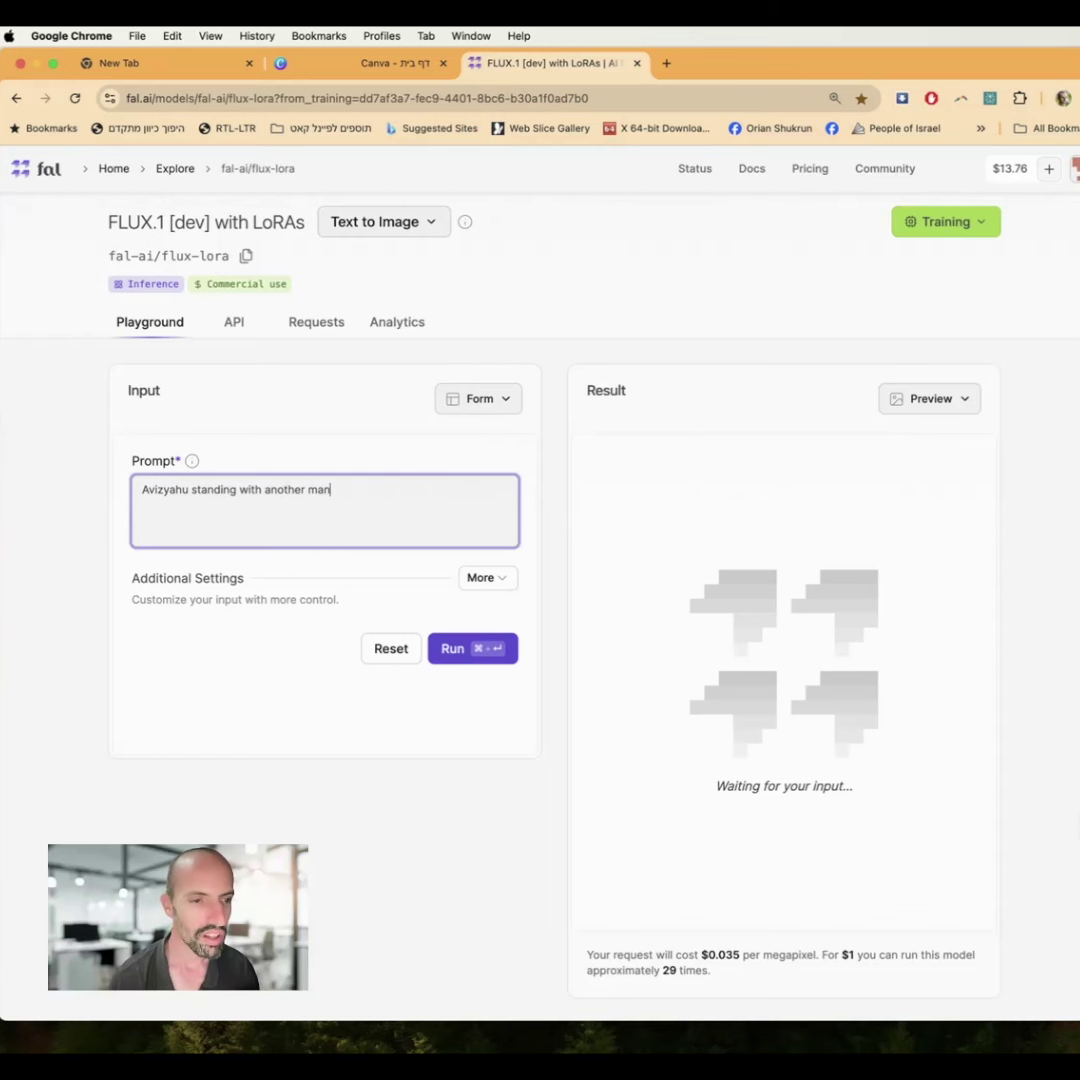
pyautogui.click(446, 645)
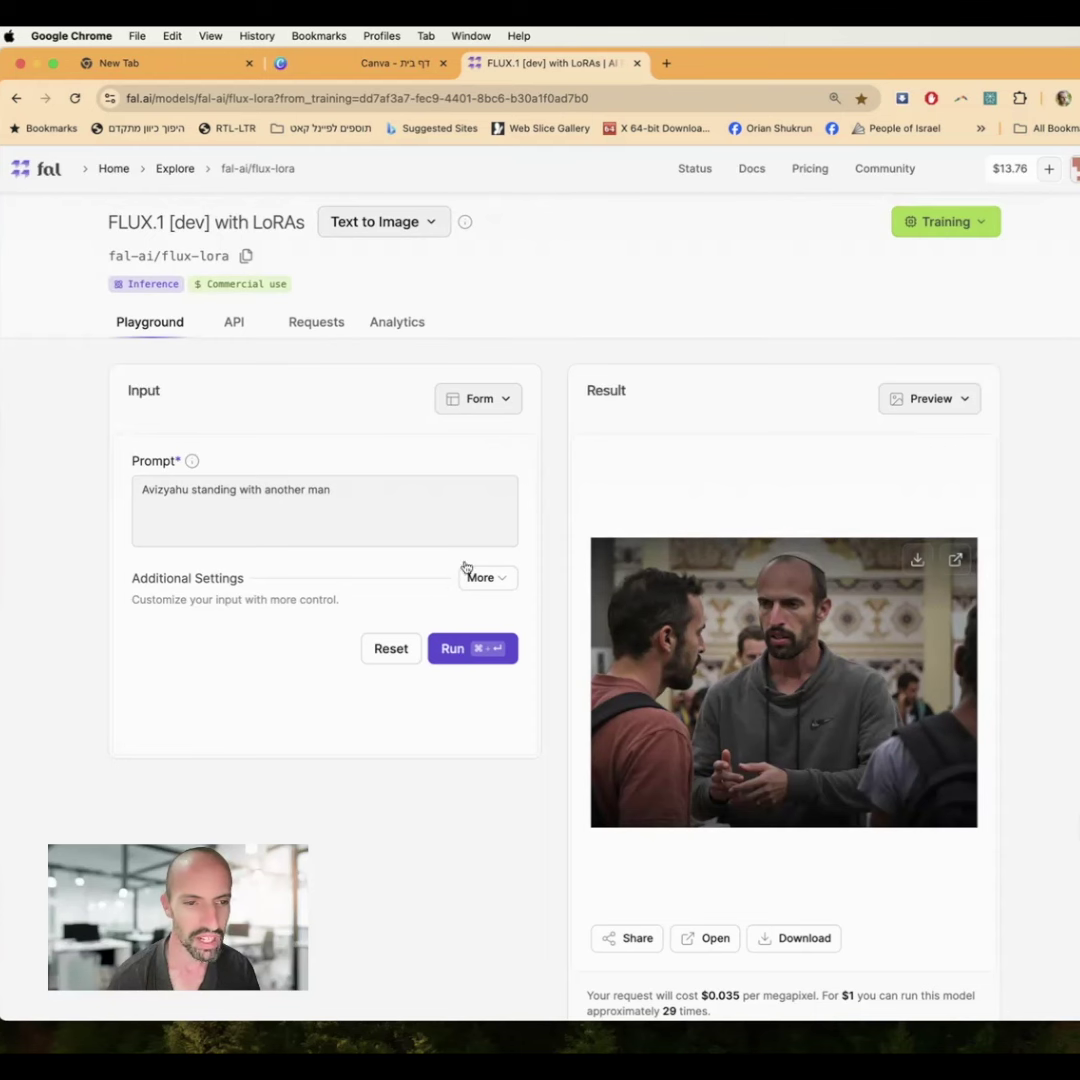
# Step: Regenerate the image with ", they are looking to the camera" added to the prompt and download it to the Desktop
pyautogui.click(396, 503)
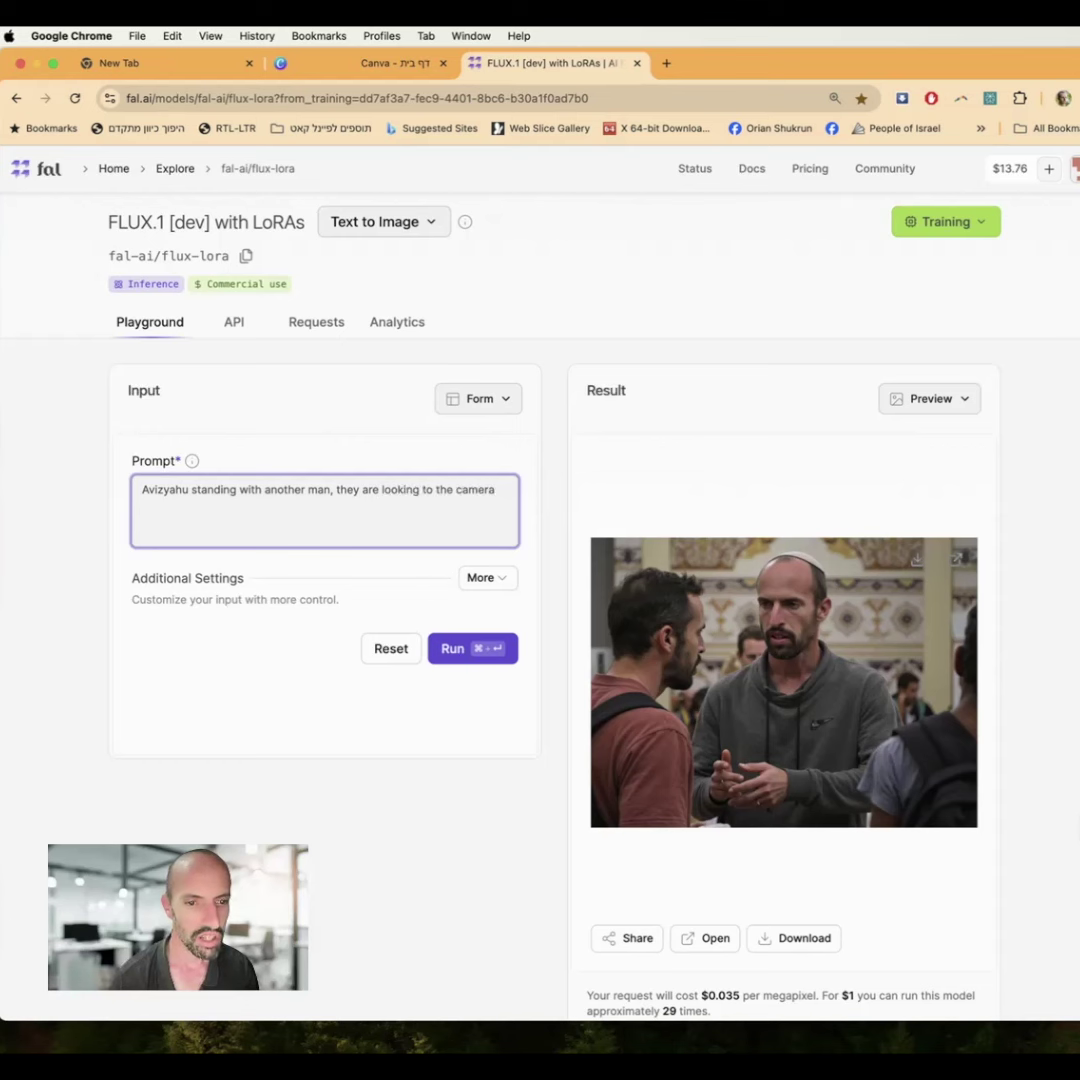
pyautogui.click(480, 648)
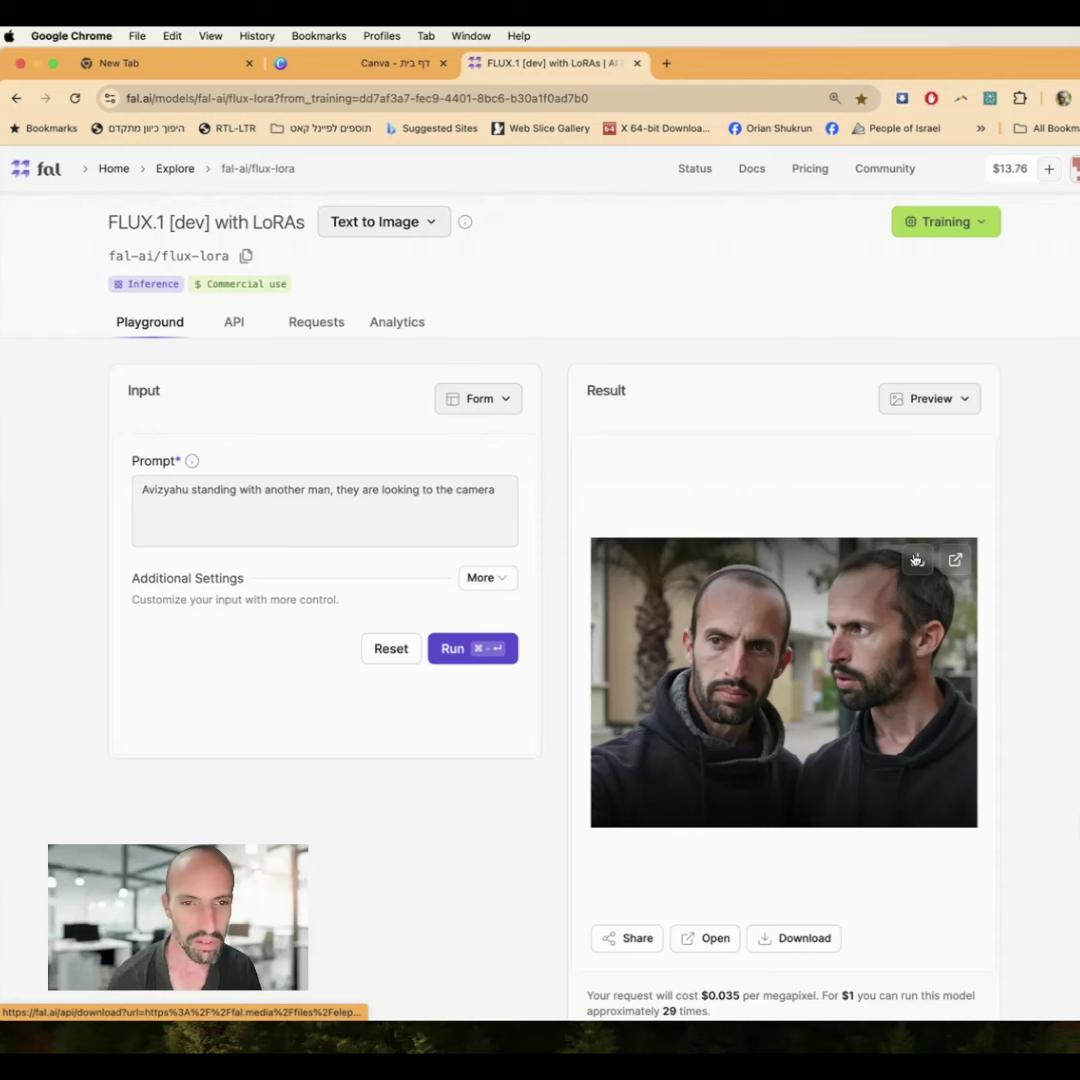
pyautogui.click(917, 559)
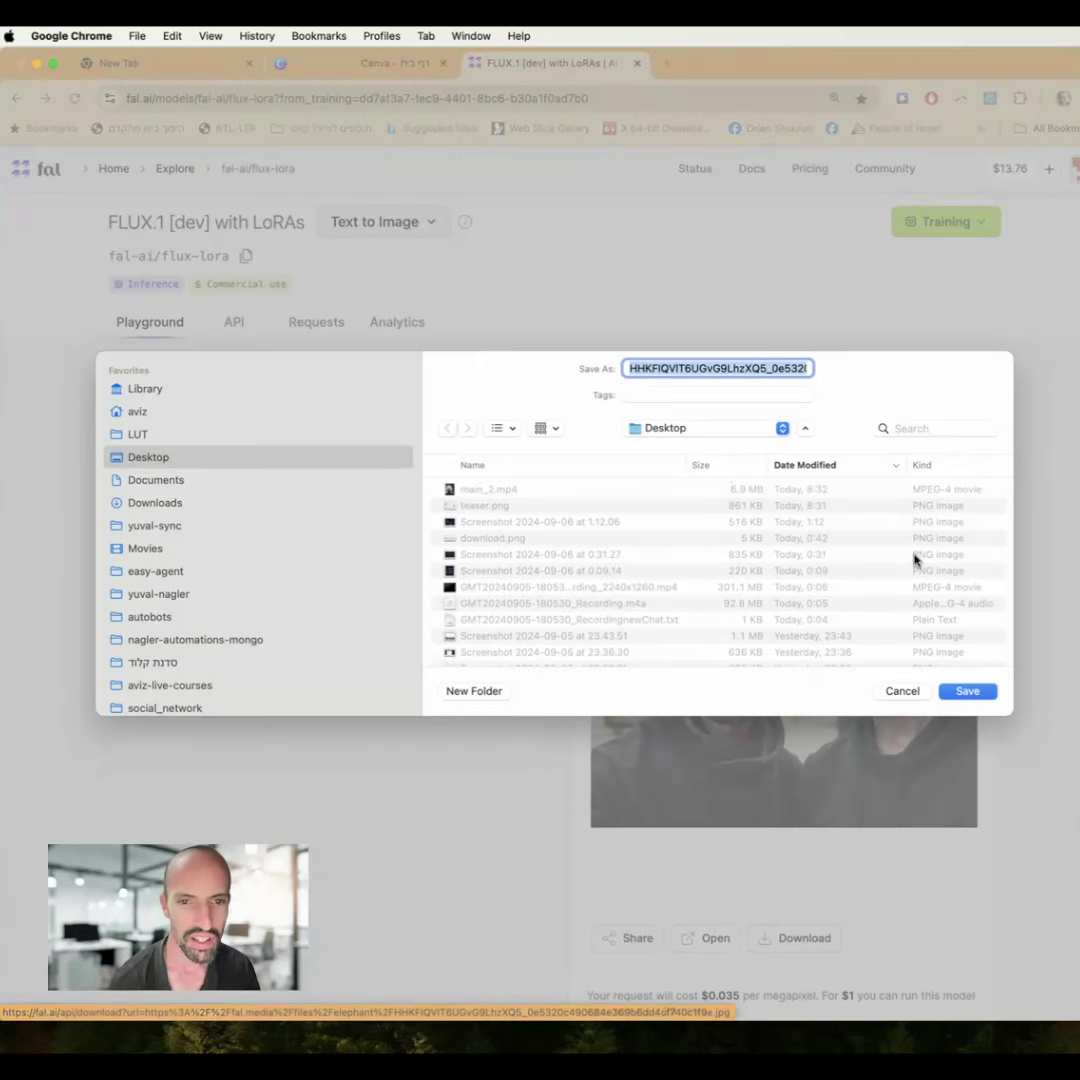
pyautogui.press('Return')
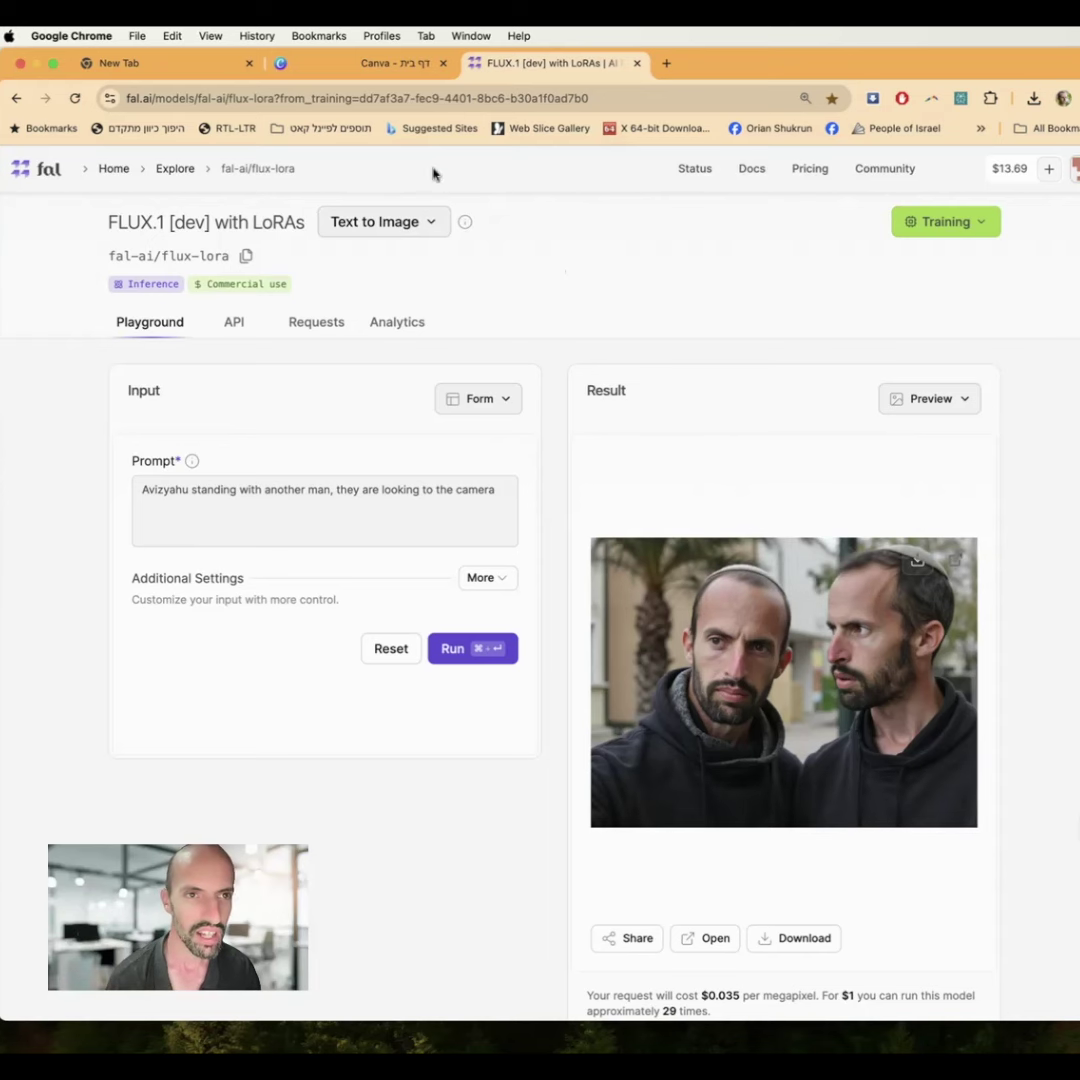
# Step: Switch to Canva and upload the newly downloaded JPG from the Desktop folder
pyautogui.click(364, 70)
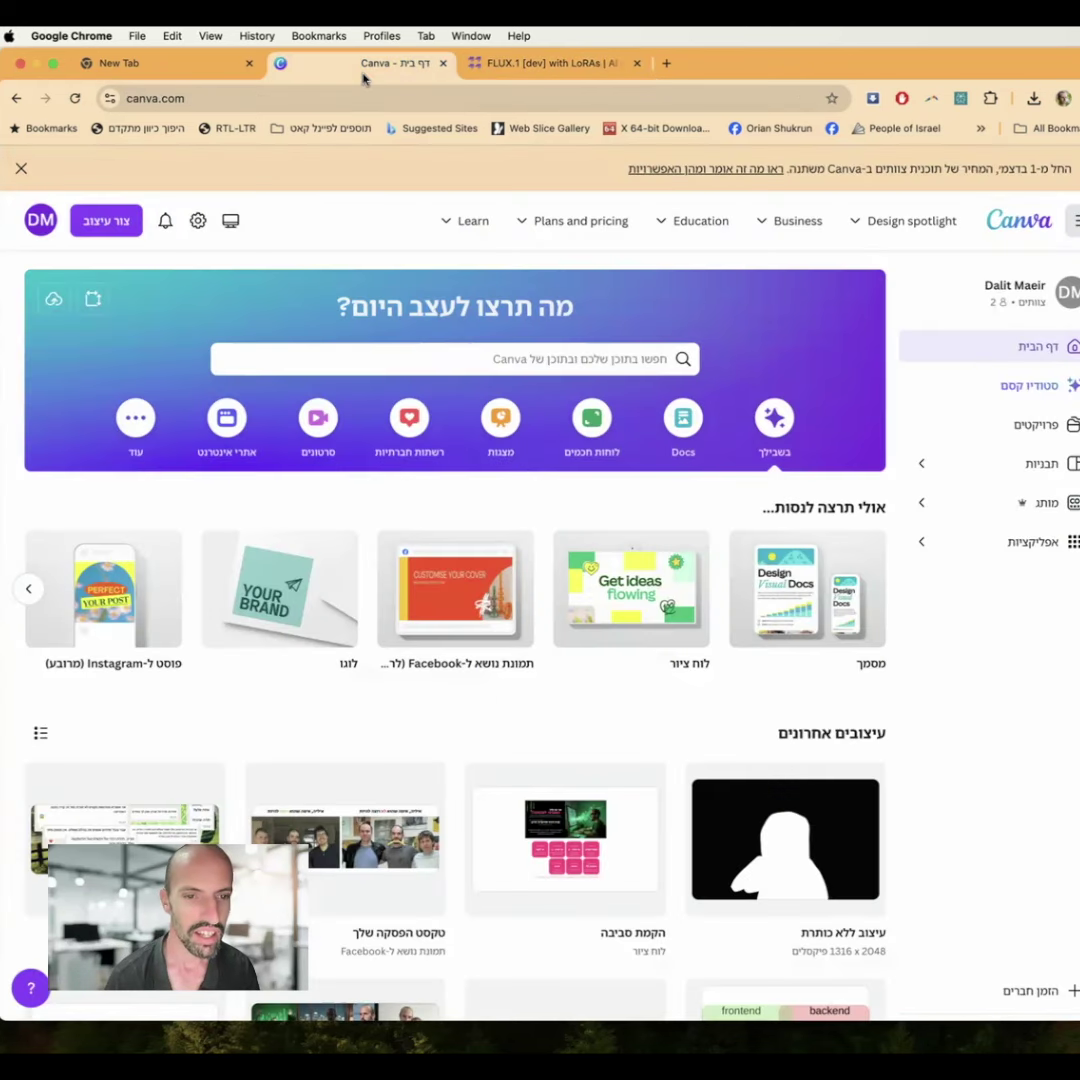
pyautogui.press('super+Tab')
pyautogui.press('super+Tab')
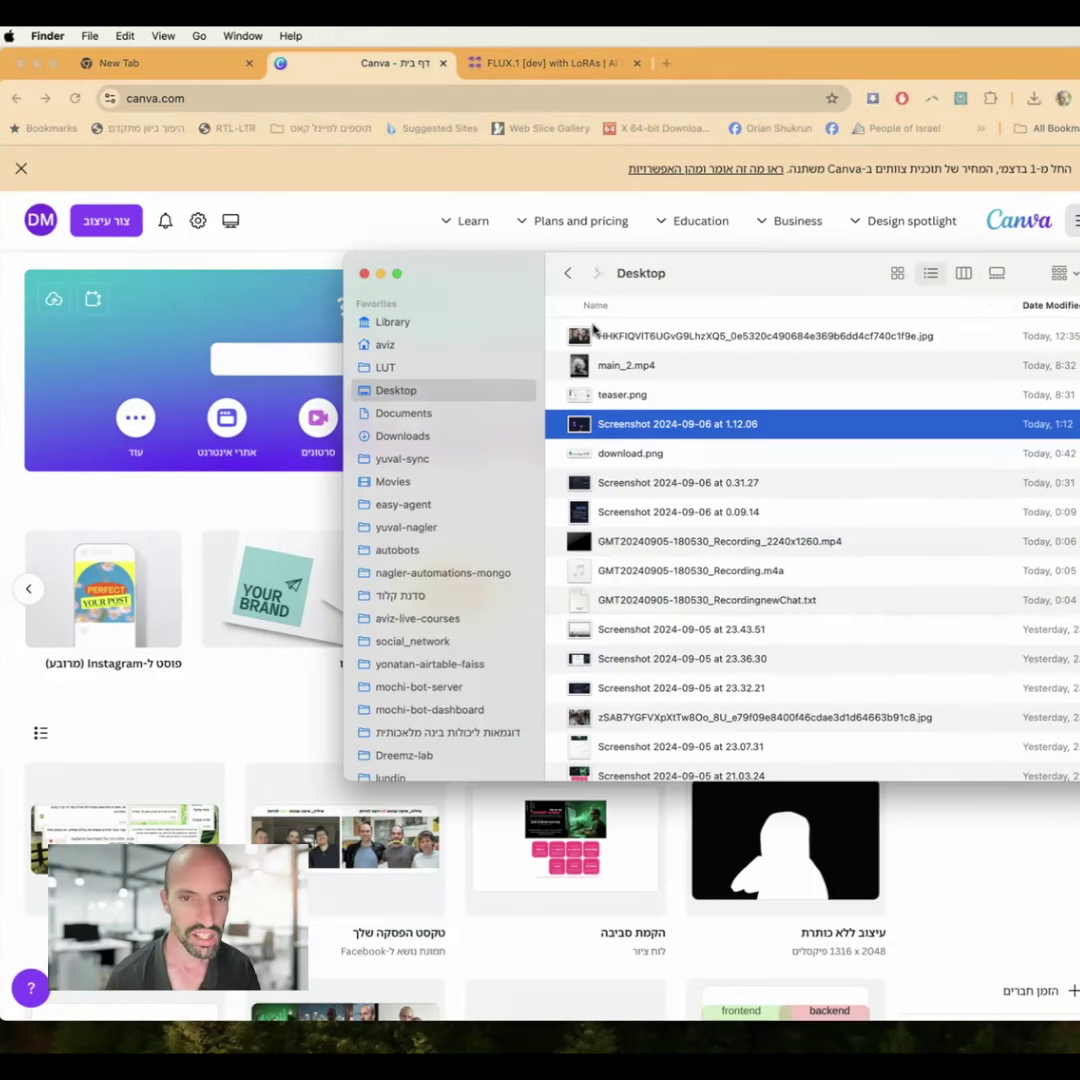
pyautogui.moveTo(603, 353); pyautogui.dragTo(250, 435)
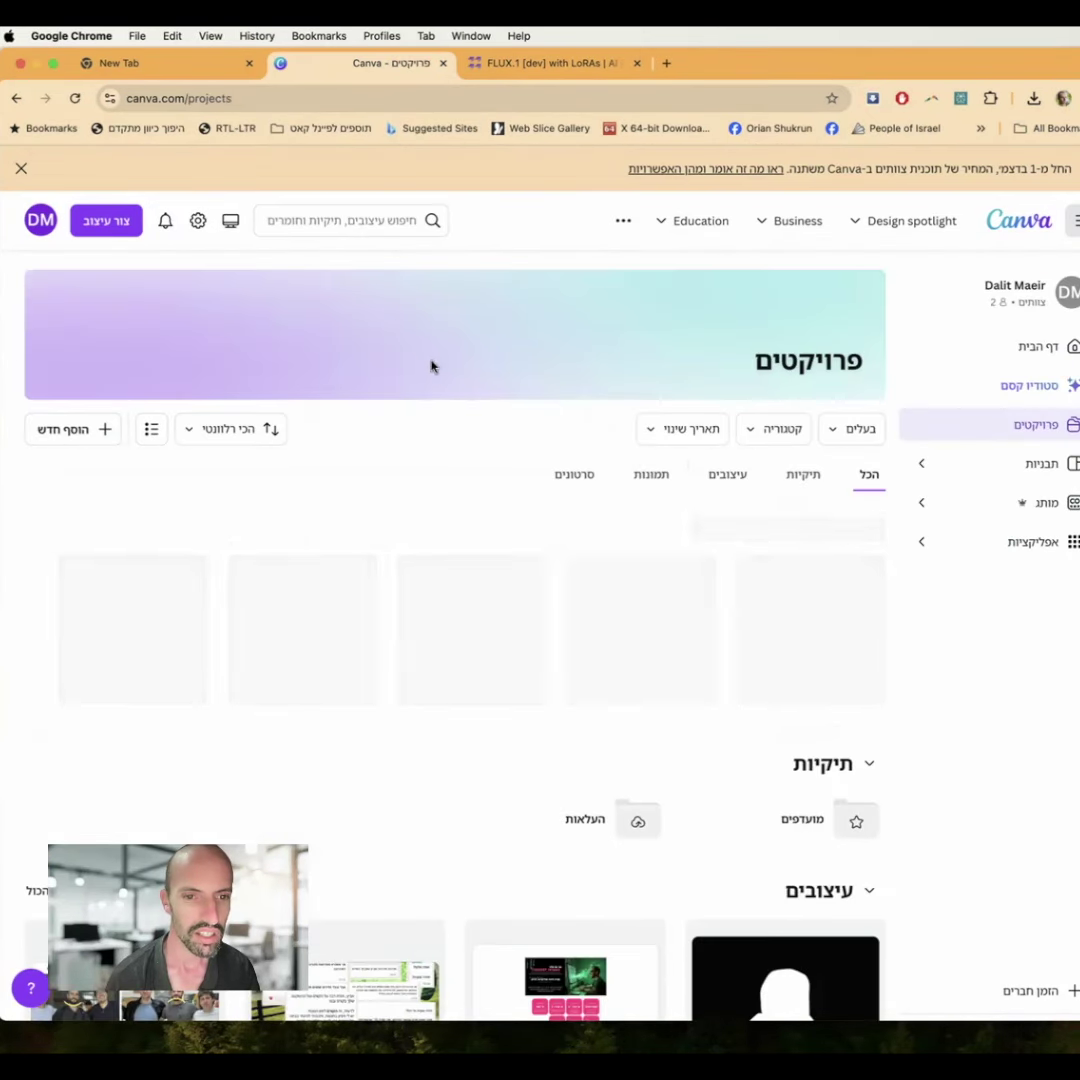
# Step: Open the uploaded photo of the two men from the project images and use it in a new design
pyautogui.scroll(-1, 492, 180)
pyautogui.click(490, 180)
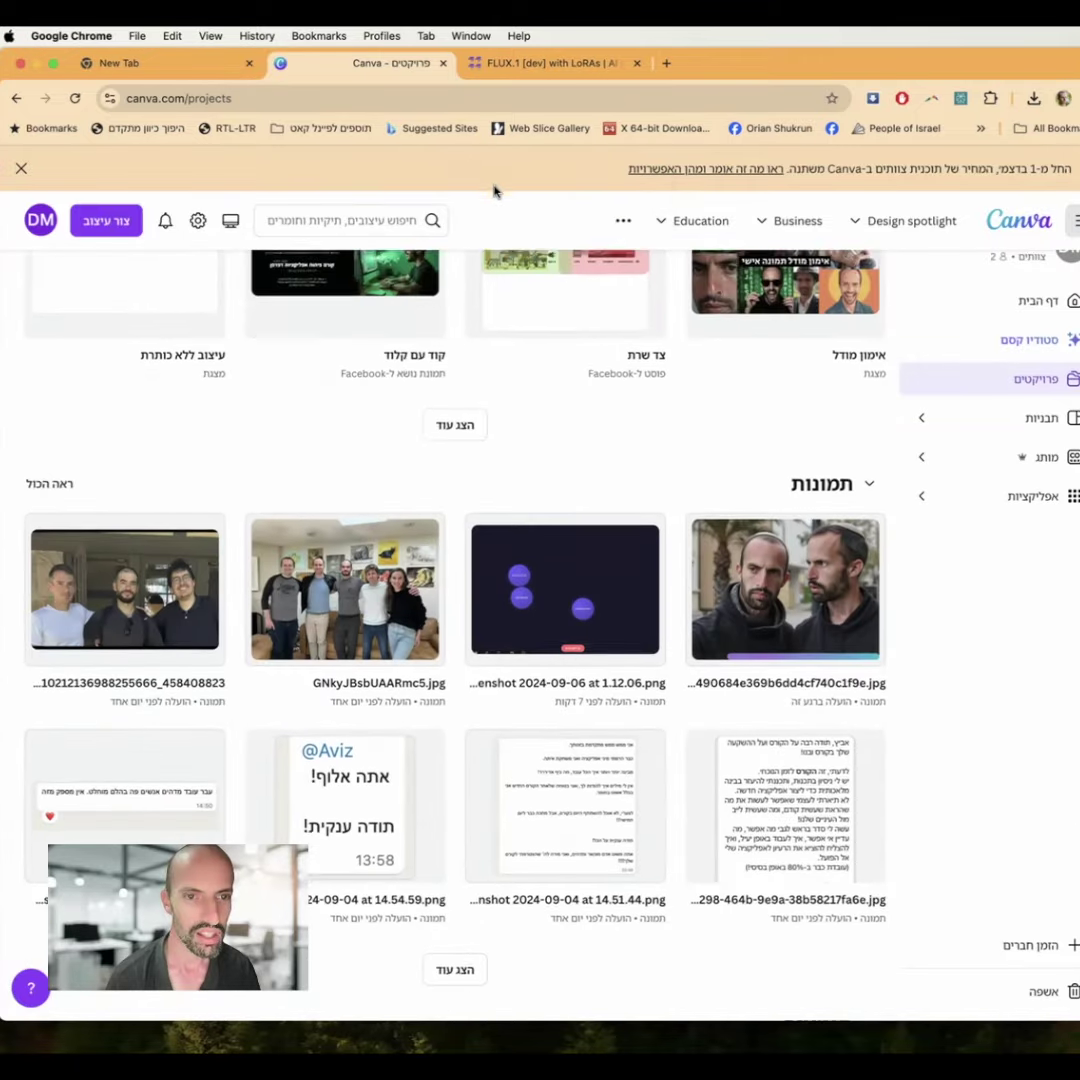
pyautogui.click(770, 545)
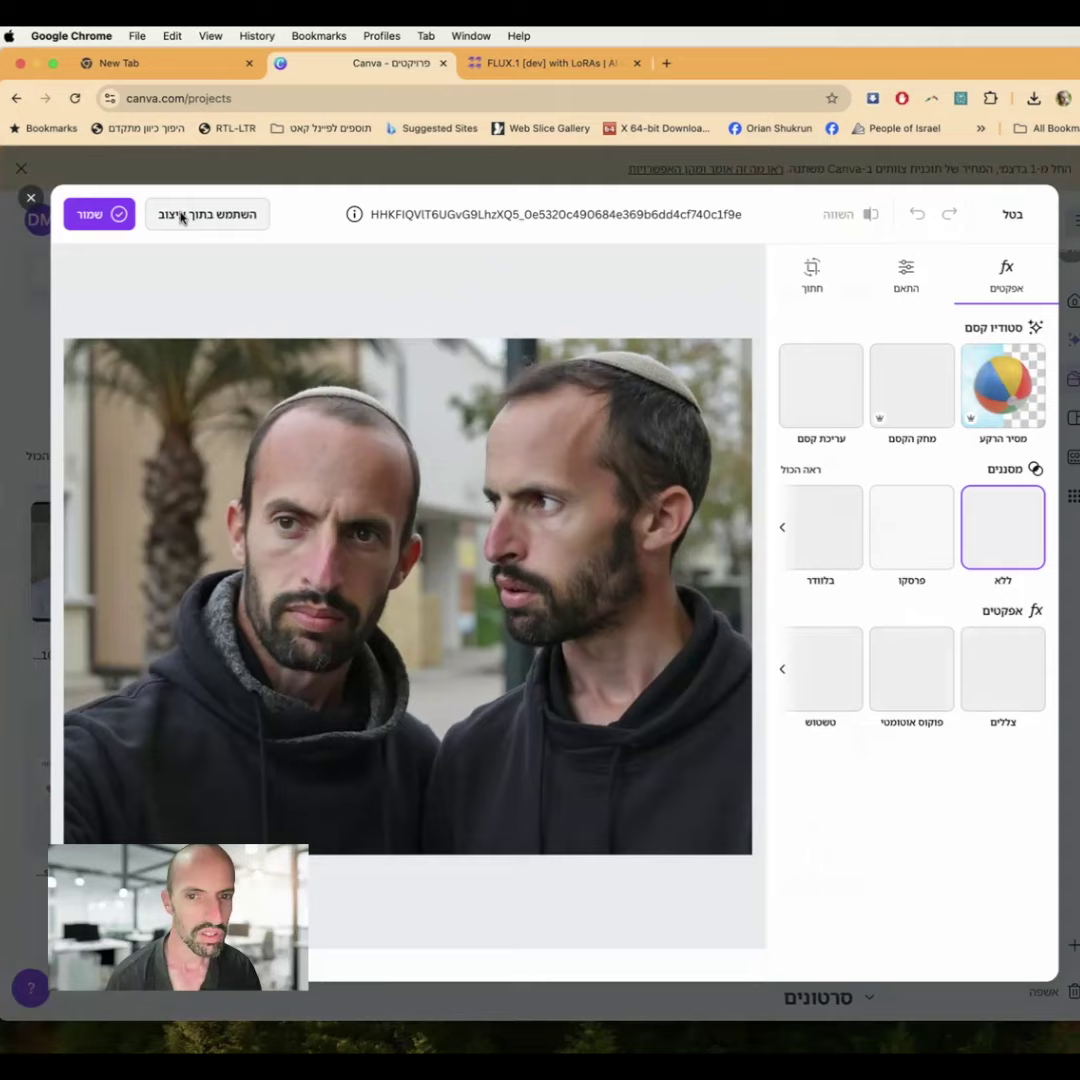
pyautogui.click(181, 216)
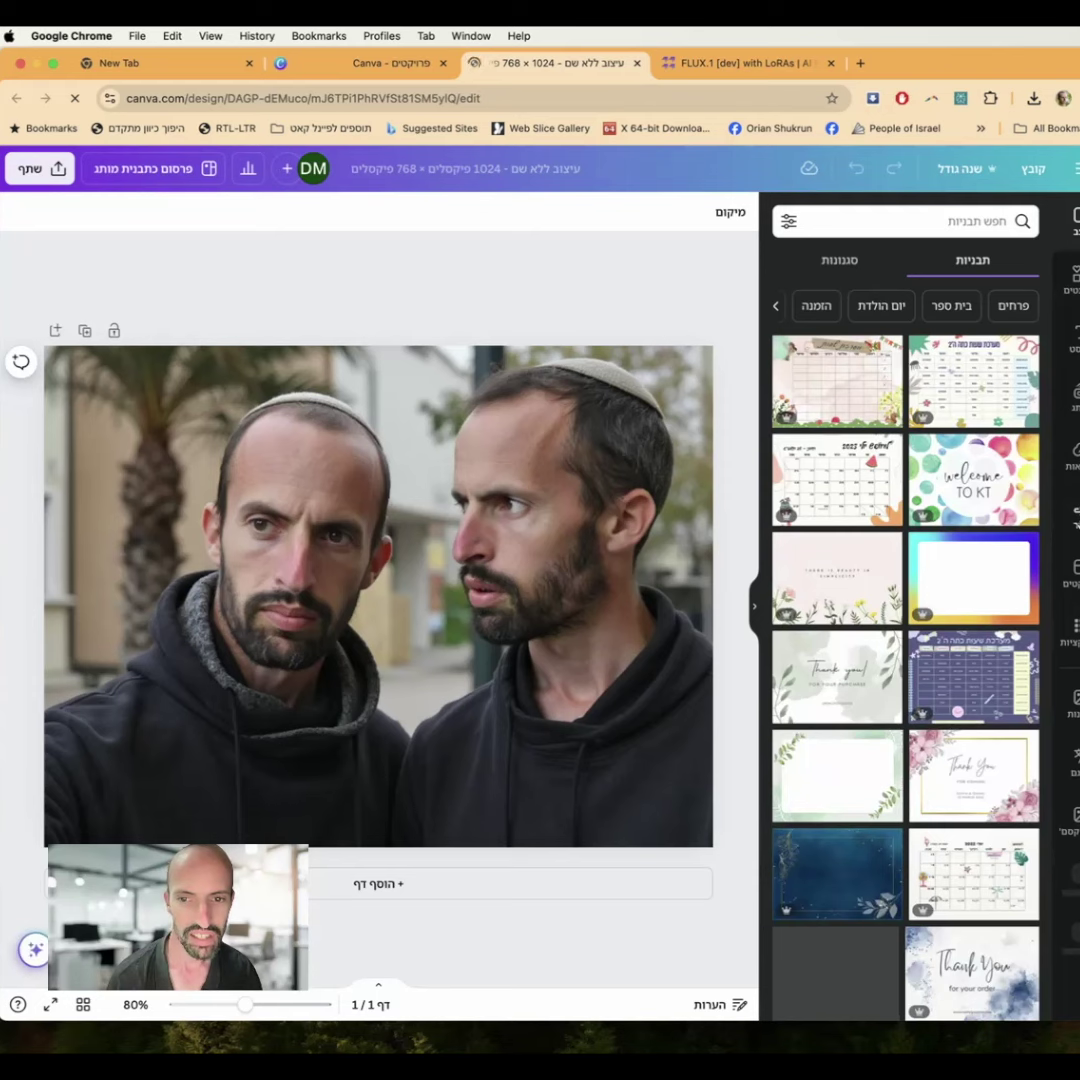
# Step: Paint over the entire head and neck of the man in profile with a white marker at weight 100
pyautogui.click(1072, 515)
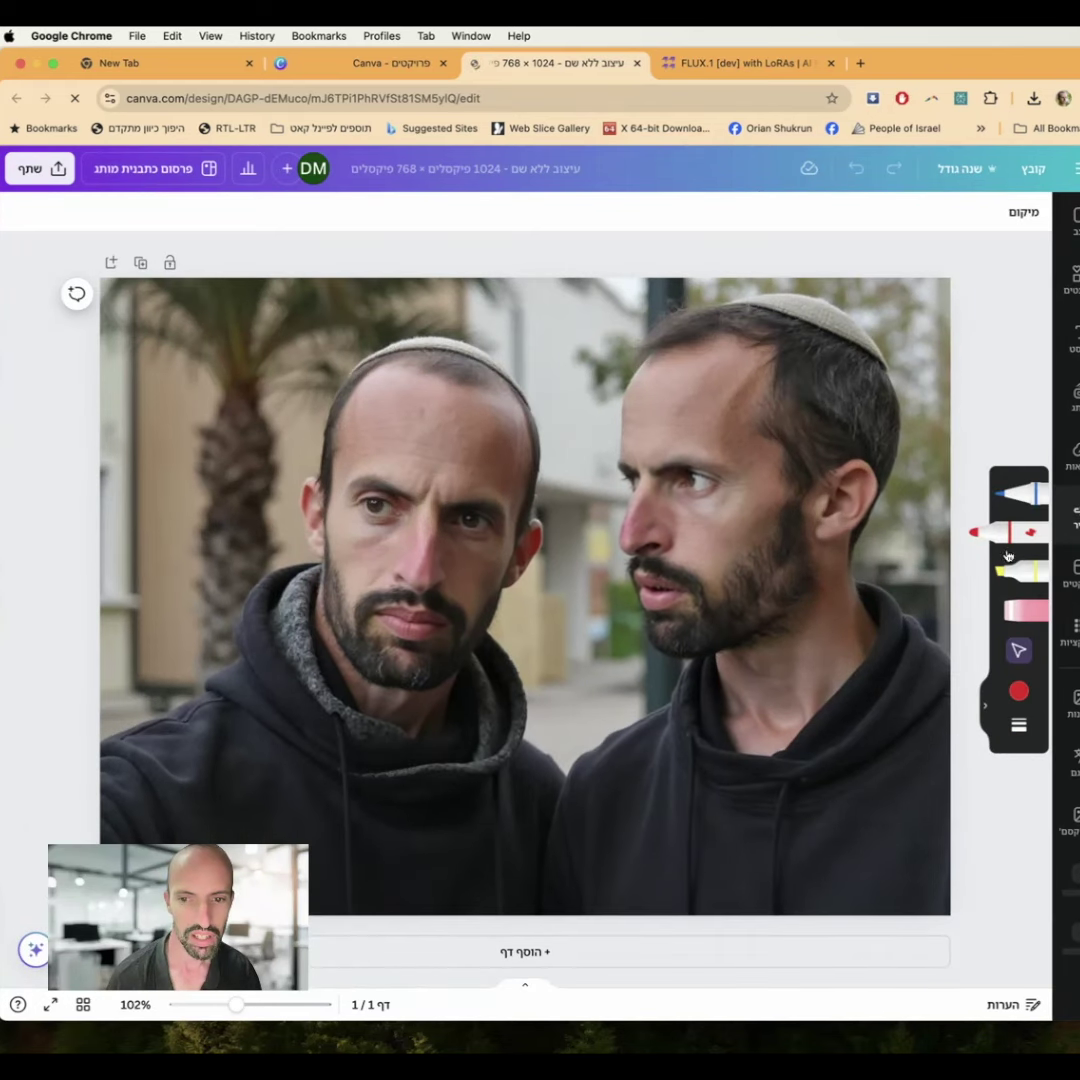
pyautogui.click(1018, 691)
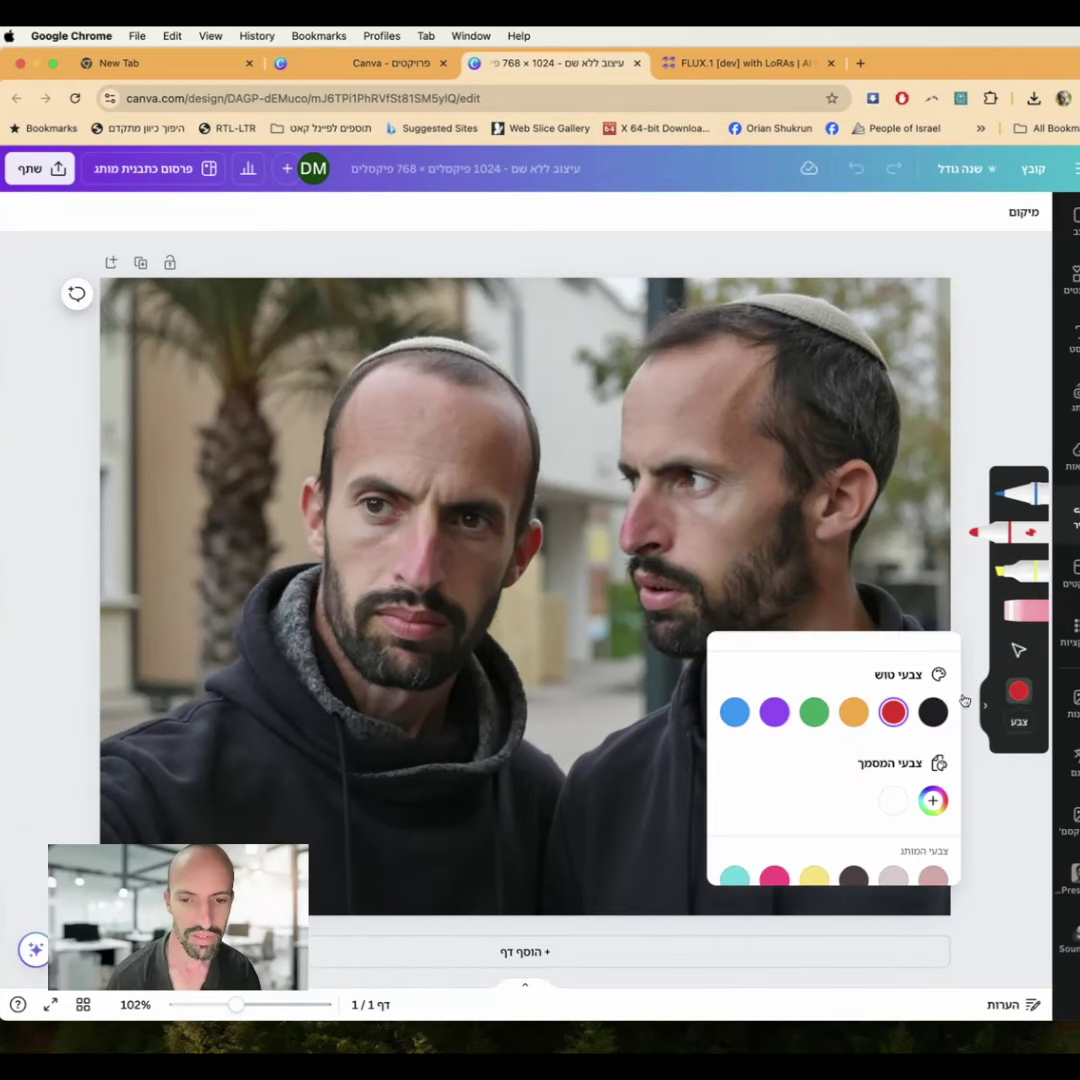
pyautogui.click(892, 800)
pyautogui.click(1018, 724)
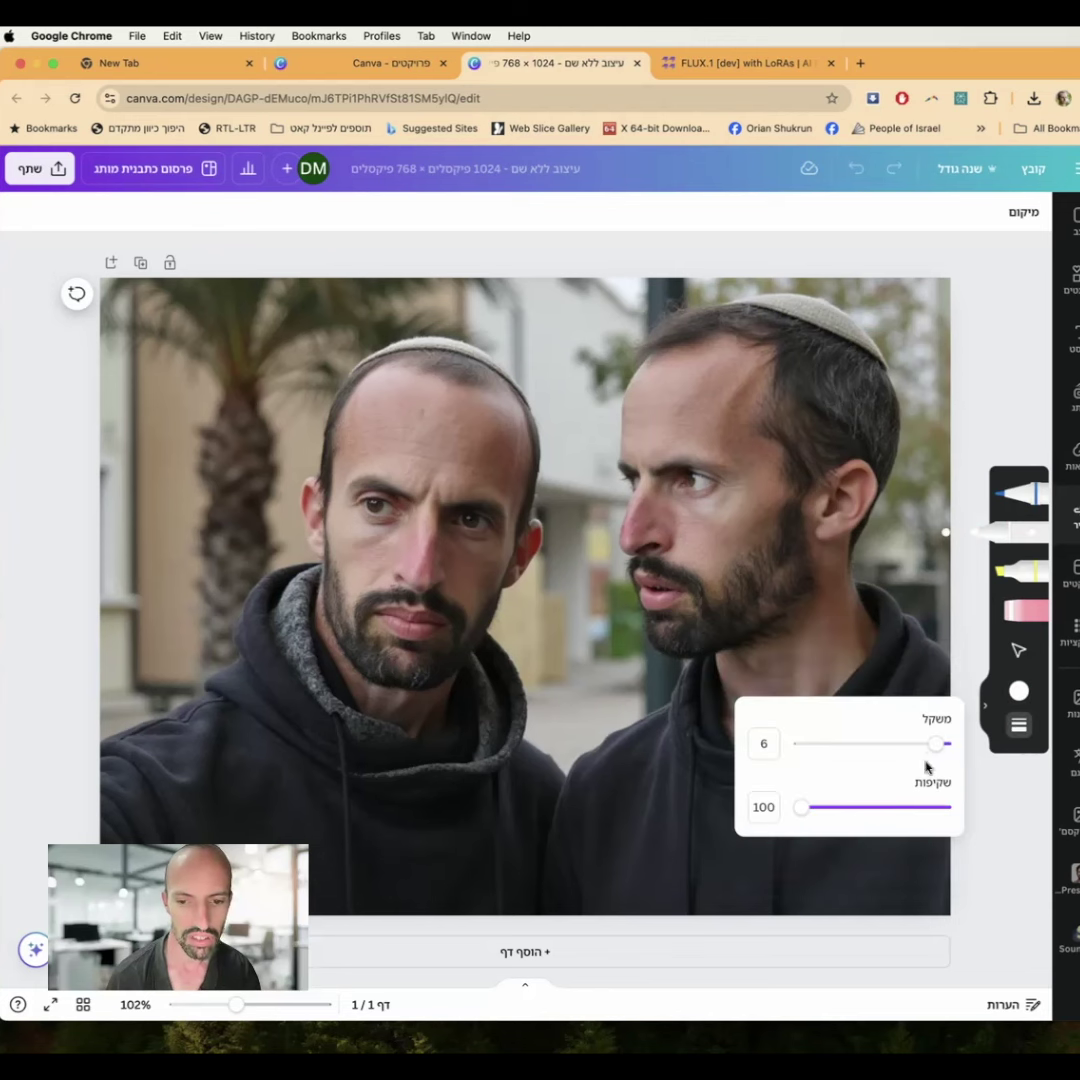
pyautogui.moveTo(935, 743); pyautogui.dragTo(802, 743)
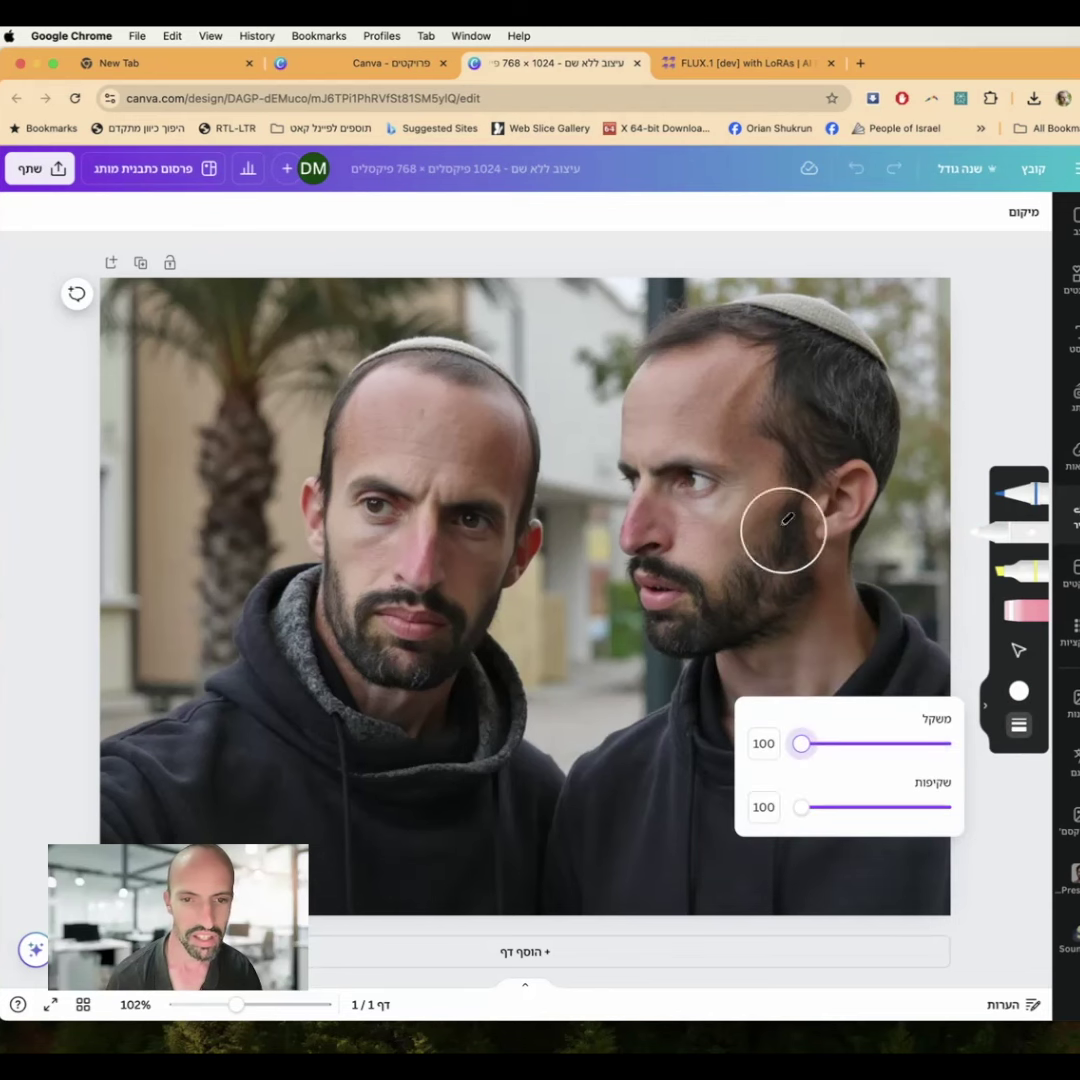
pyautogui.click(716, 441)
pyautogui.moveTo(625, 473)
pyautogui.mouseDown()
pyautogui.moveTo(626, 393)
pyautogui.moveTo(660, 335)
pyautogui.moveTo(788, 311)
pyautogui.moveTo(856, 323)
pyautogui.moveTo(911, 444)
pyautogui.moveTo(851, 646)
pyautogui.moveTo(773, 720)
pyautogui.moveTo(720, 712)
pyautogui.moveTo(705, 660)
pyautogui.moveTo(818, 567)
pyautogui.moveTo(849, 434)
pyautogui.moveTo(783, 378)
pyautogui.moveTo(716, 380)
pyautogui.moveTo(693, 431)
pyautogui.moveTo(791, 499)
pyautogui.moveTo(795, 574)
pyautogui.moveTo(780, 585)
pyautogui.moveTo(694, 489)
pyautogui.moveTo(673, 510)
pyautogui.moveTo(656, 489)
pyautogui.moveTo(653, 525)
pyautogui.moveTo(716, 656)
pyautogui.mouseUp()
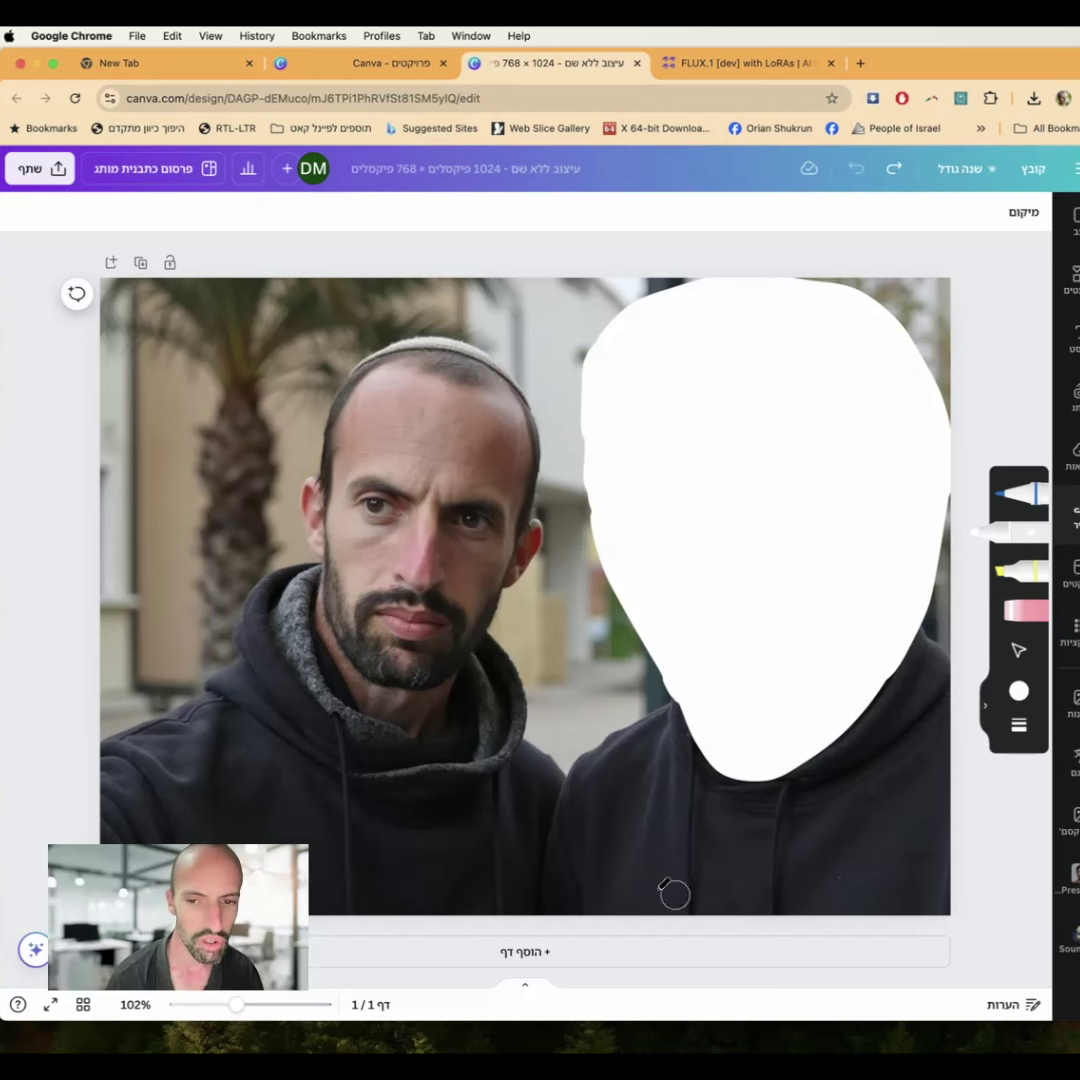
# Step: Delete the photo layer of the two men, keeping the white painted shapes
pyautogui.click(1023, 213)
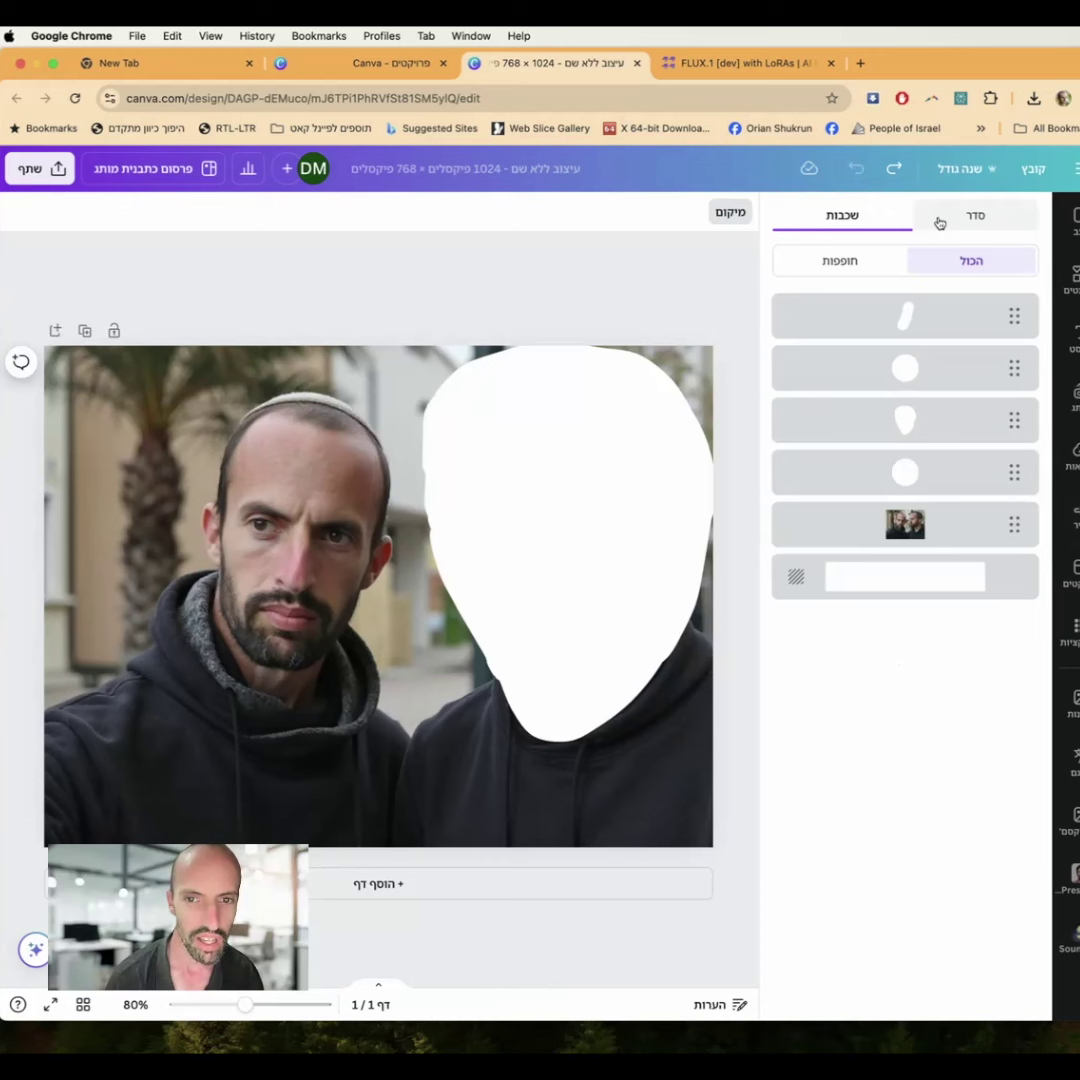
pyautogui.click(868, 533)
pyautogui.click(784, 513)
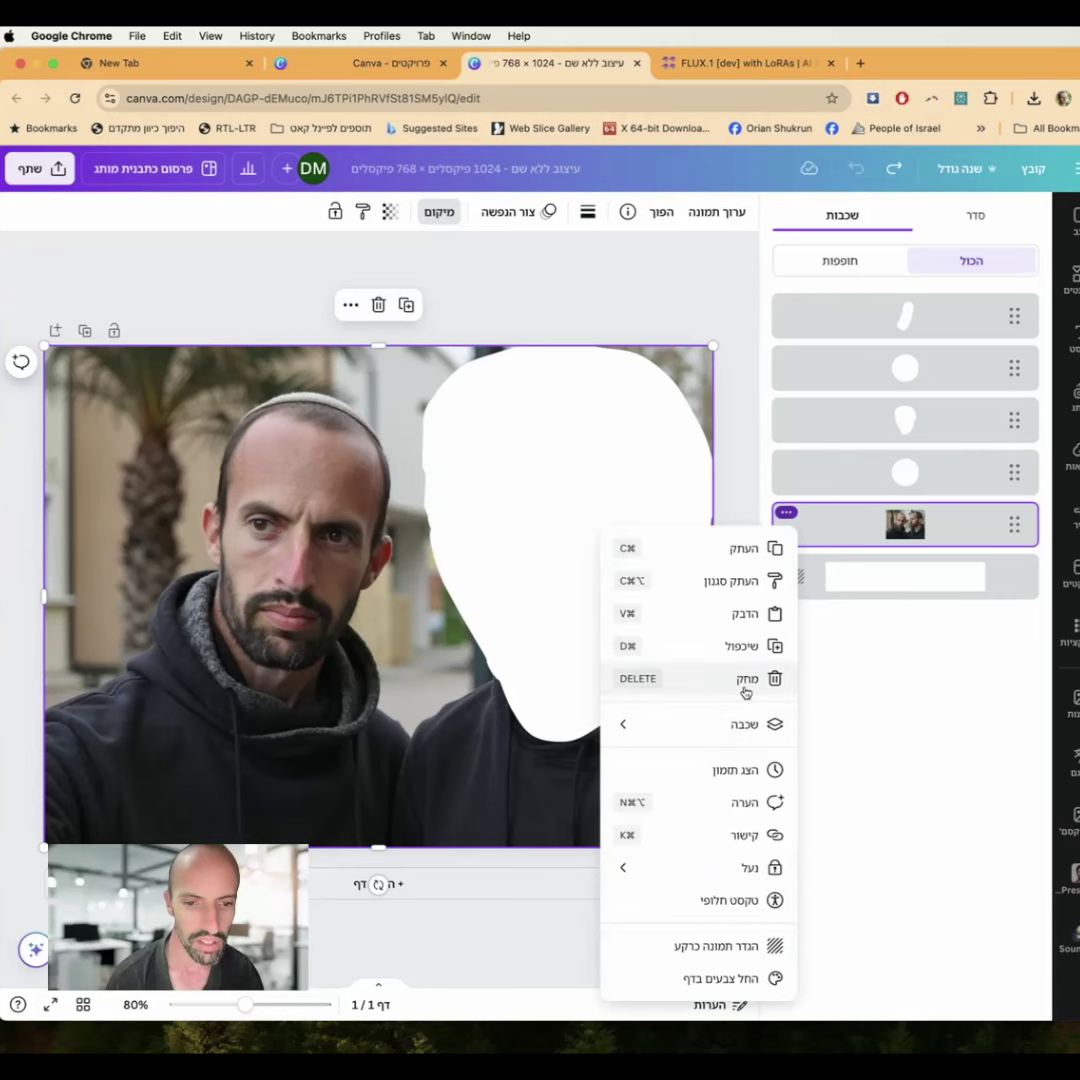
pyautogui.click(700, 684)
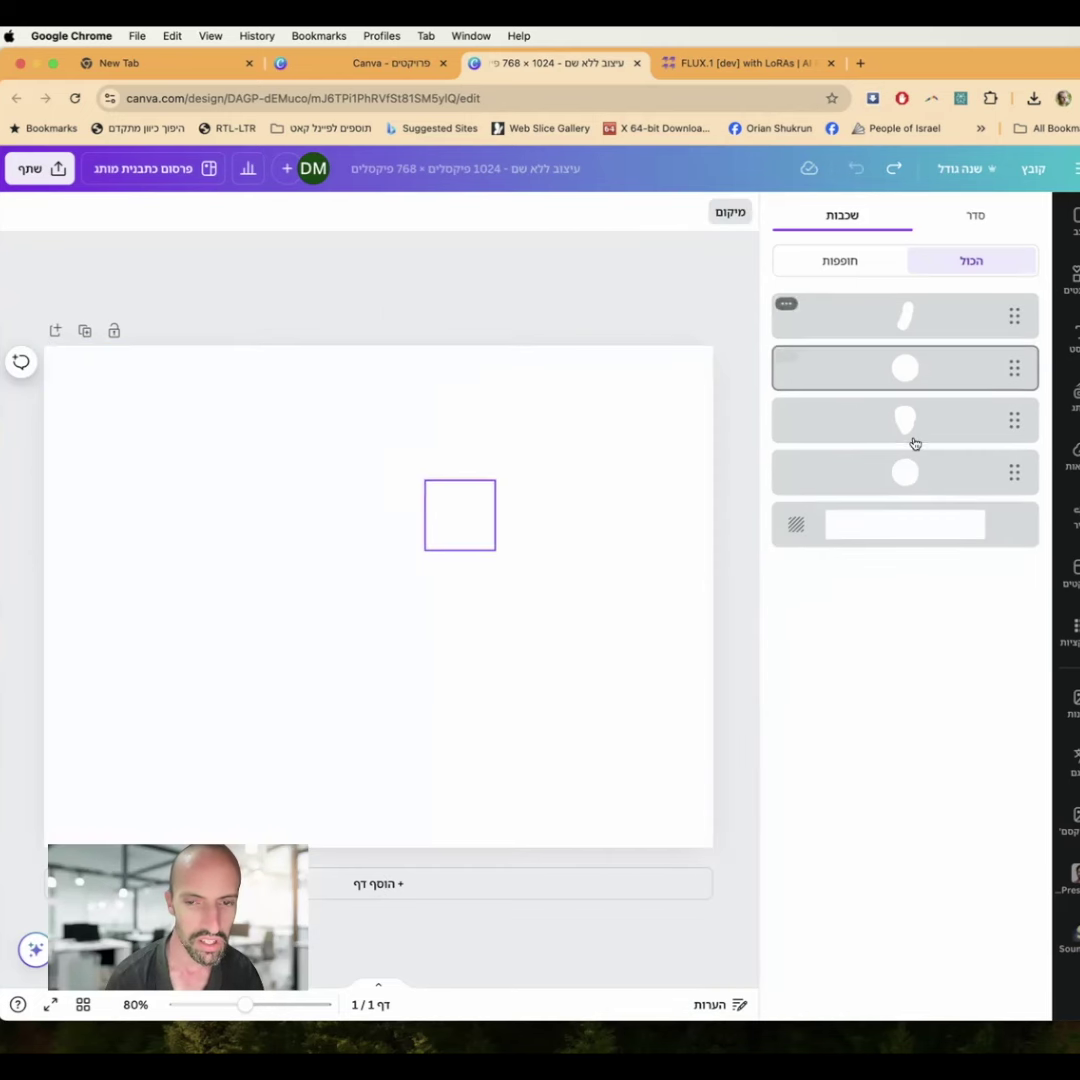
# Step: Set the page background colour to black behind the white painted shapes
pyautogui.click(865, 525)
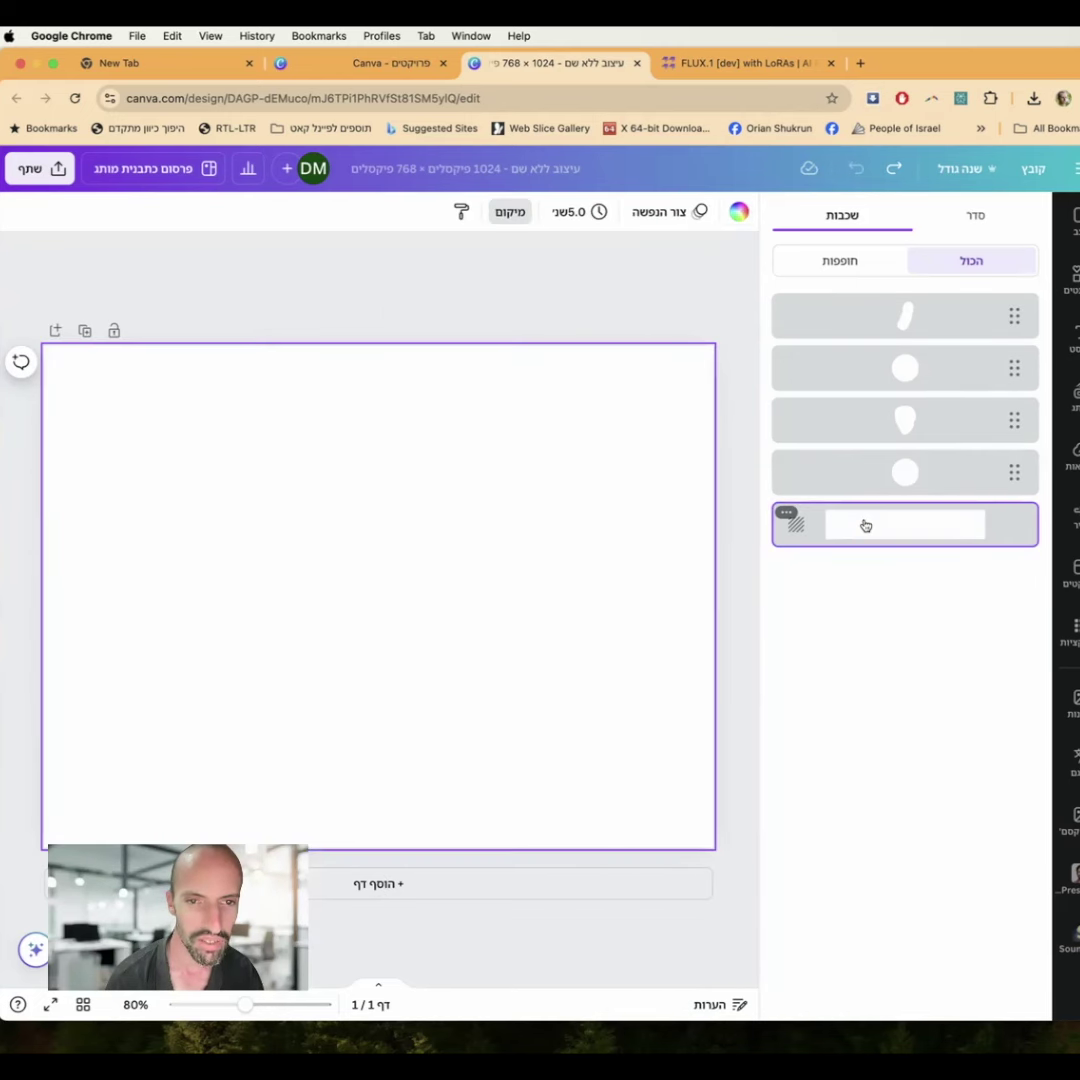
pyautogui.click(736, 216)
pyautogui.click(1020, 634)
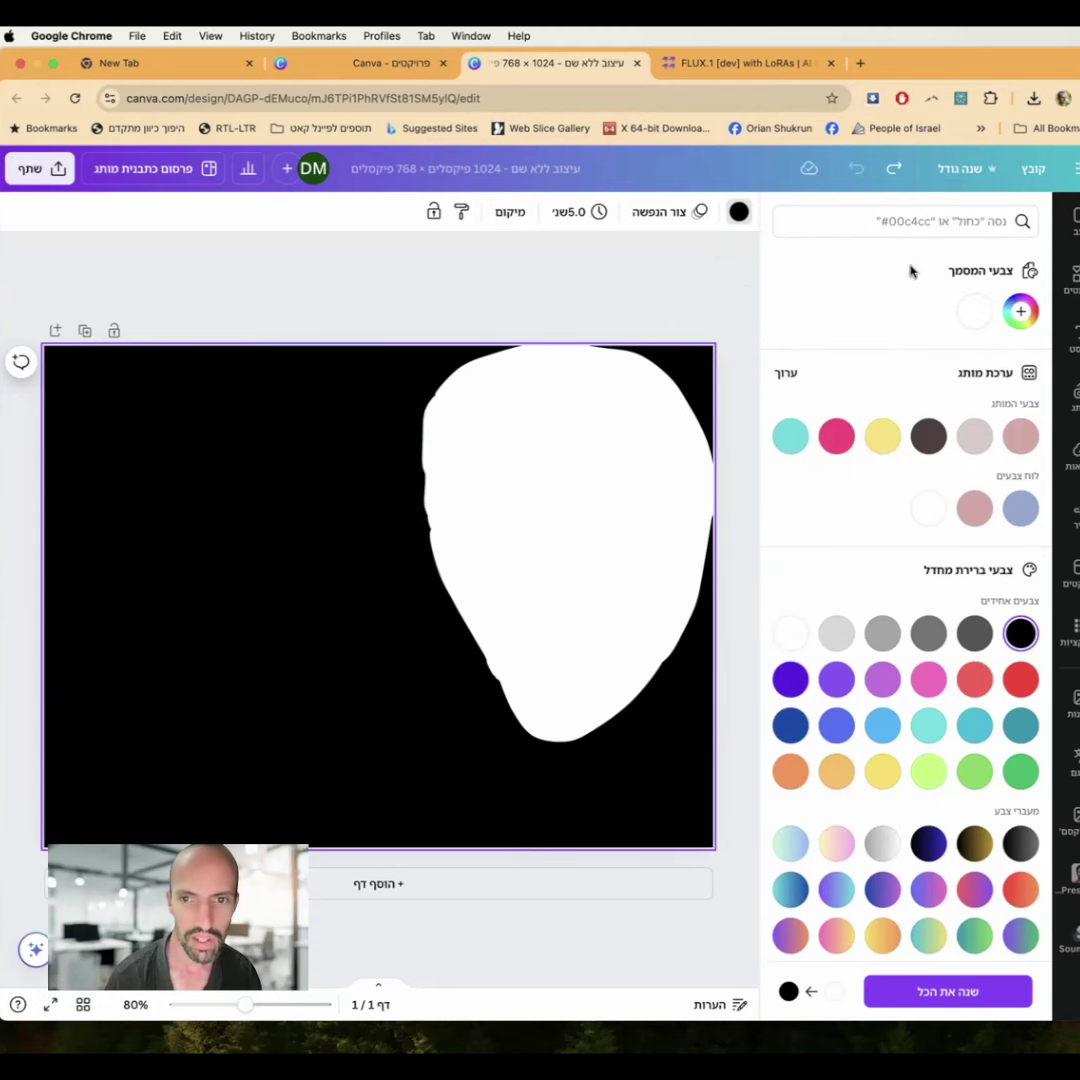
pyautogui.press('d')
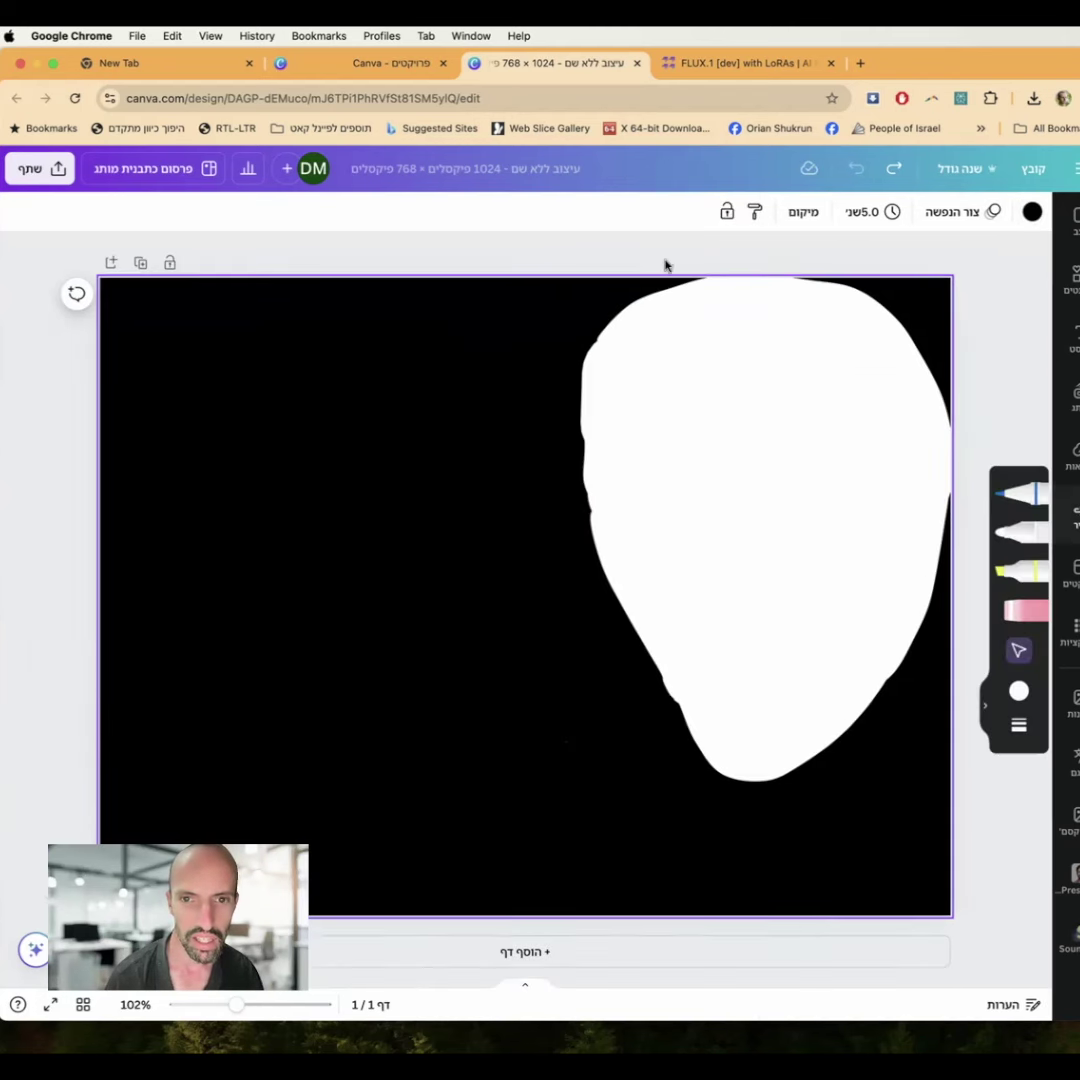
pyautogui.click(1020, 212)
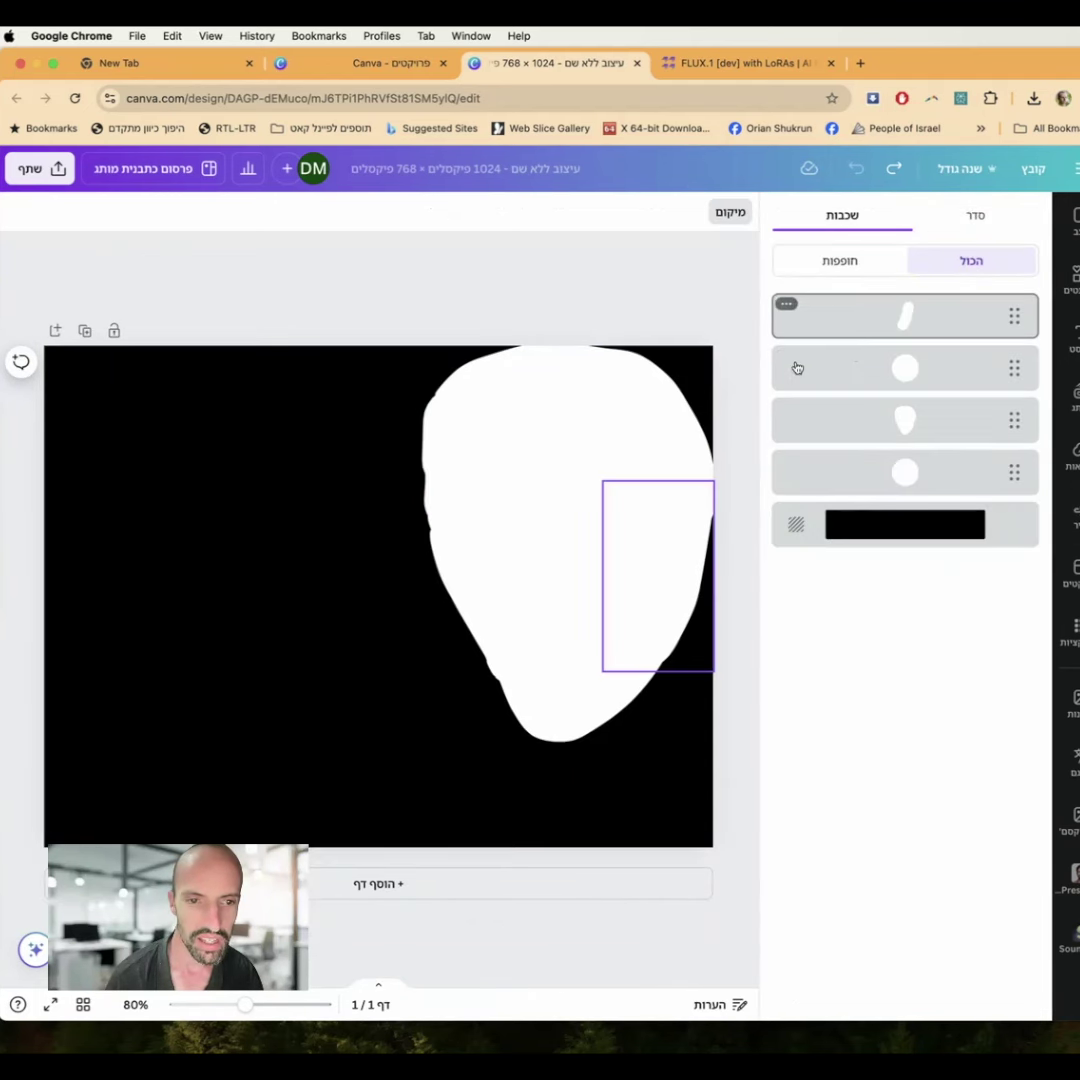
pyautogui.click(730, 212)
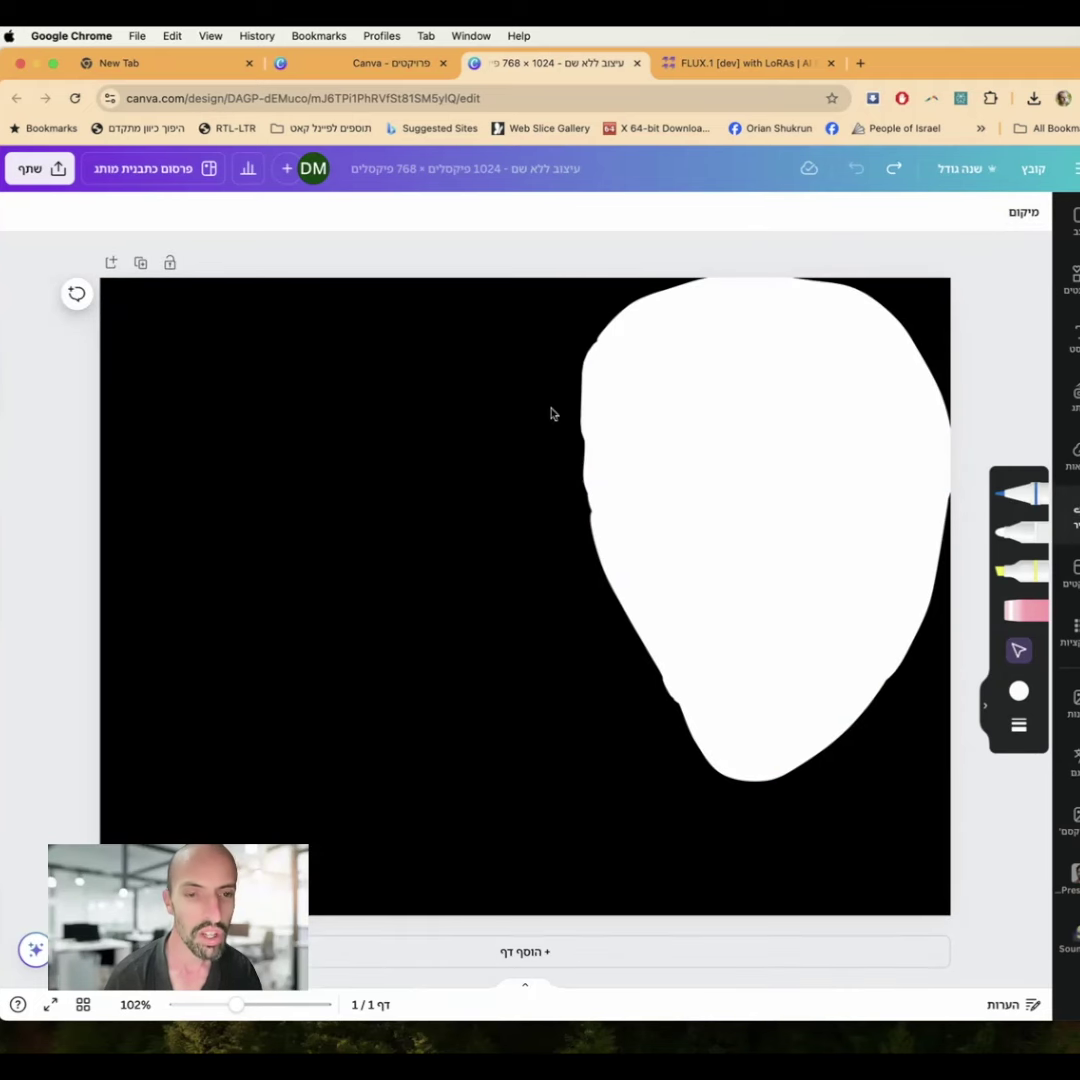
pyautogui.click(786, 494)
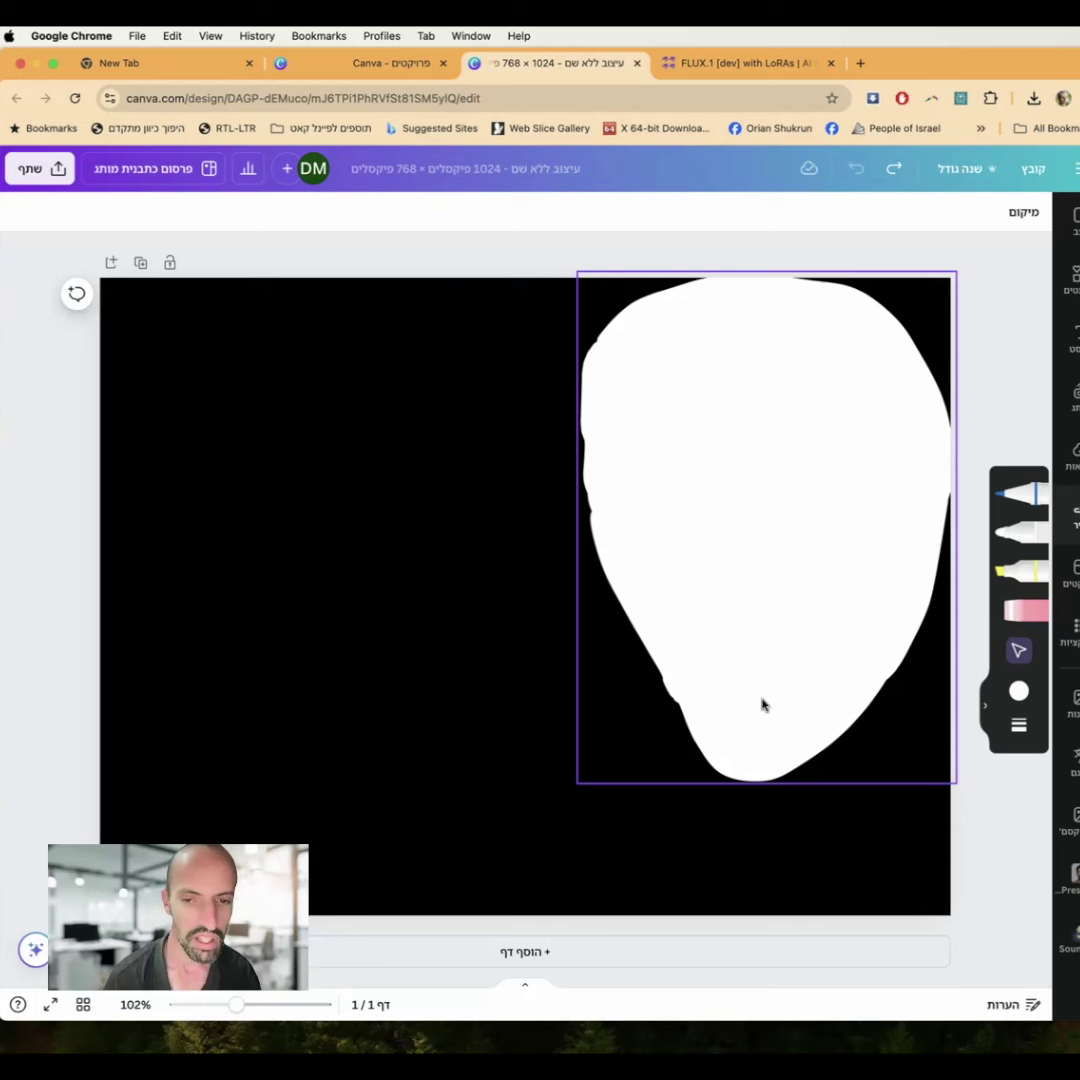
# Step: Download the black-and-white design as a PNG and save it to the Desktop as mask
pyautogui.click(33, 170)
pyautogui.click(205, 612)
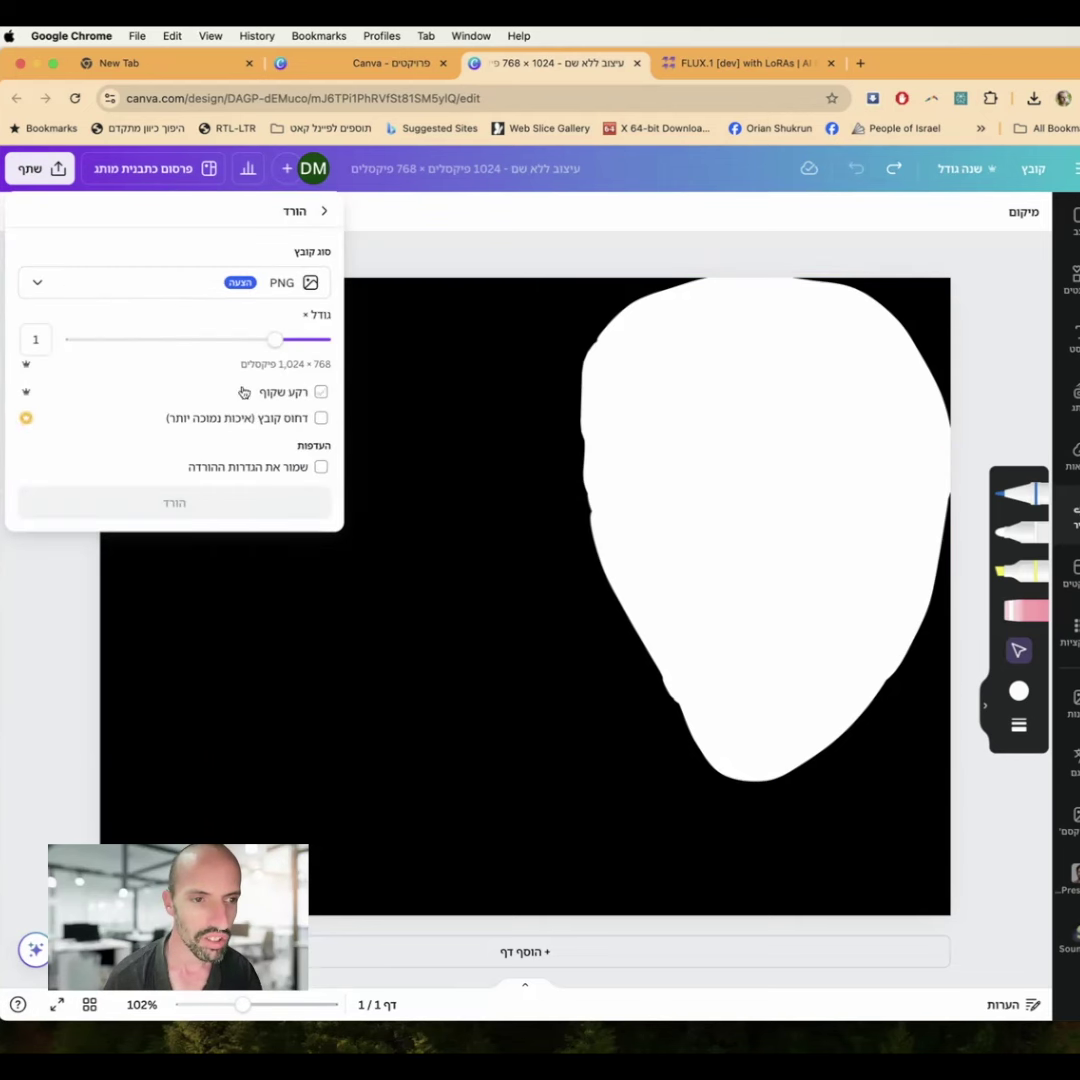
pyautogui.click(207, 504)
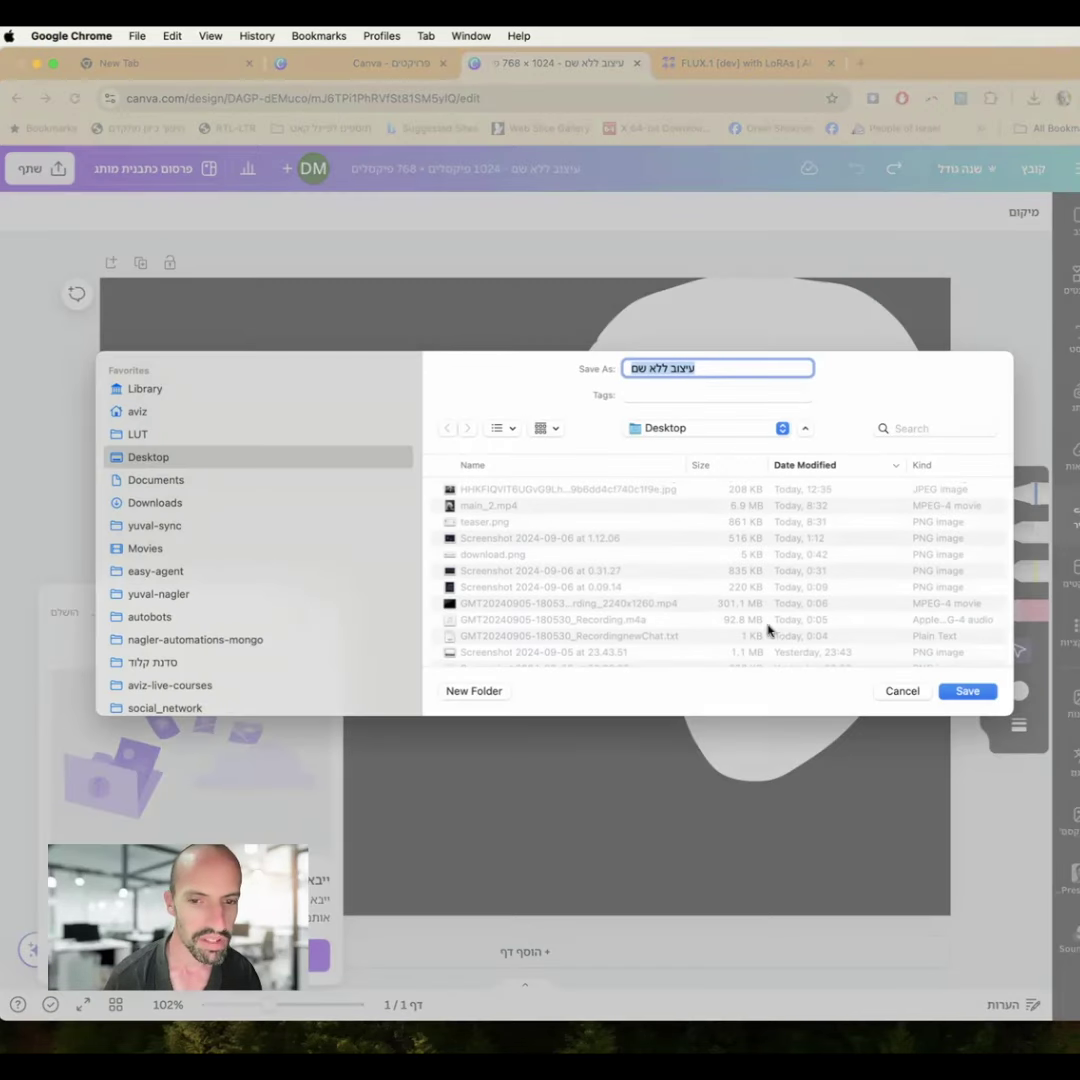
pyautogui.write('ma')
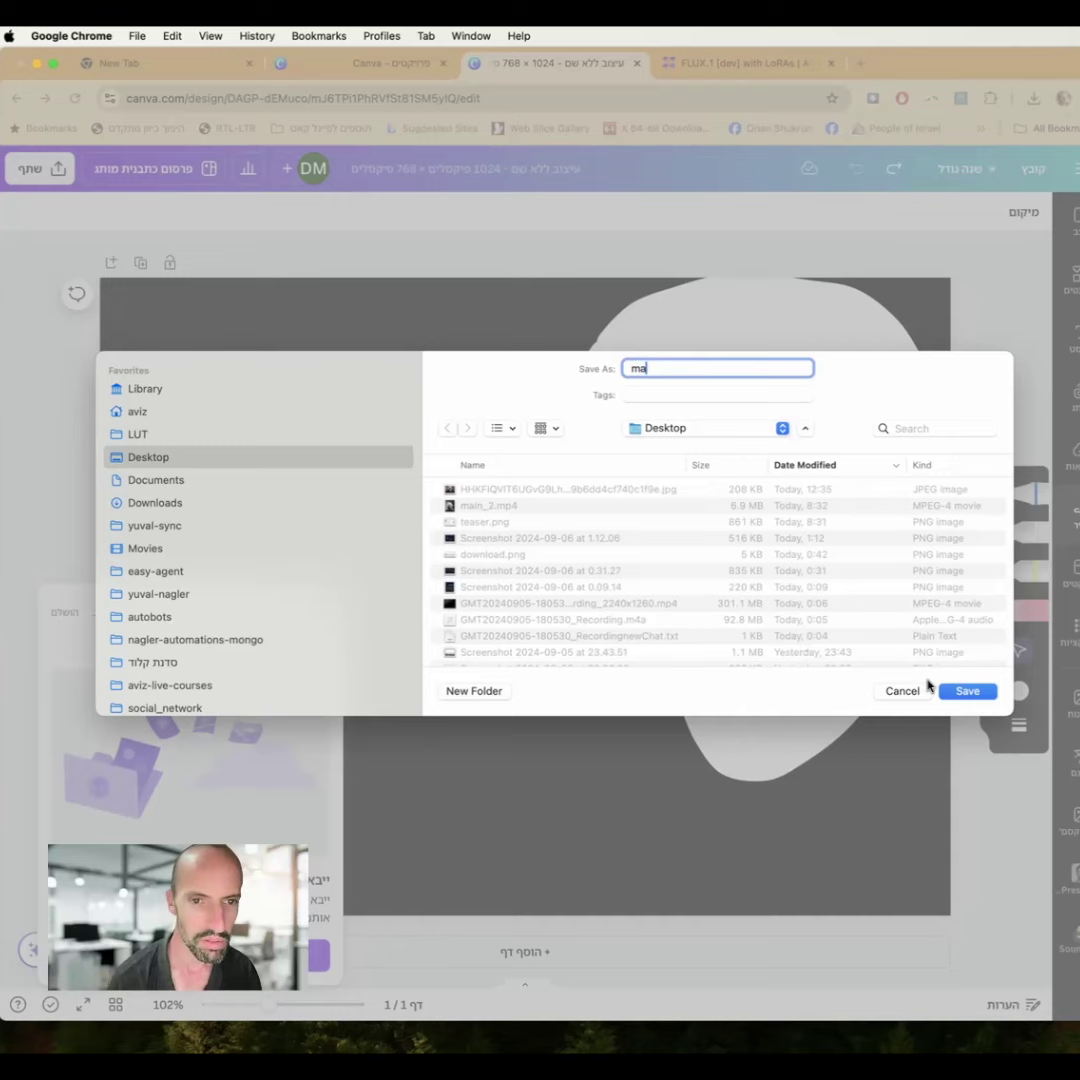
pyautogui.write('sk')
pyautogui.press('Return')
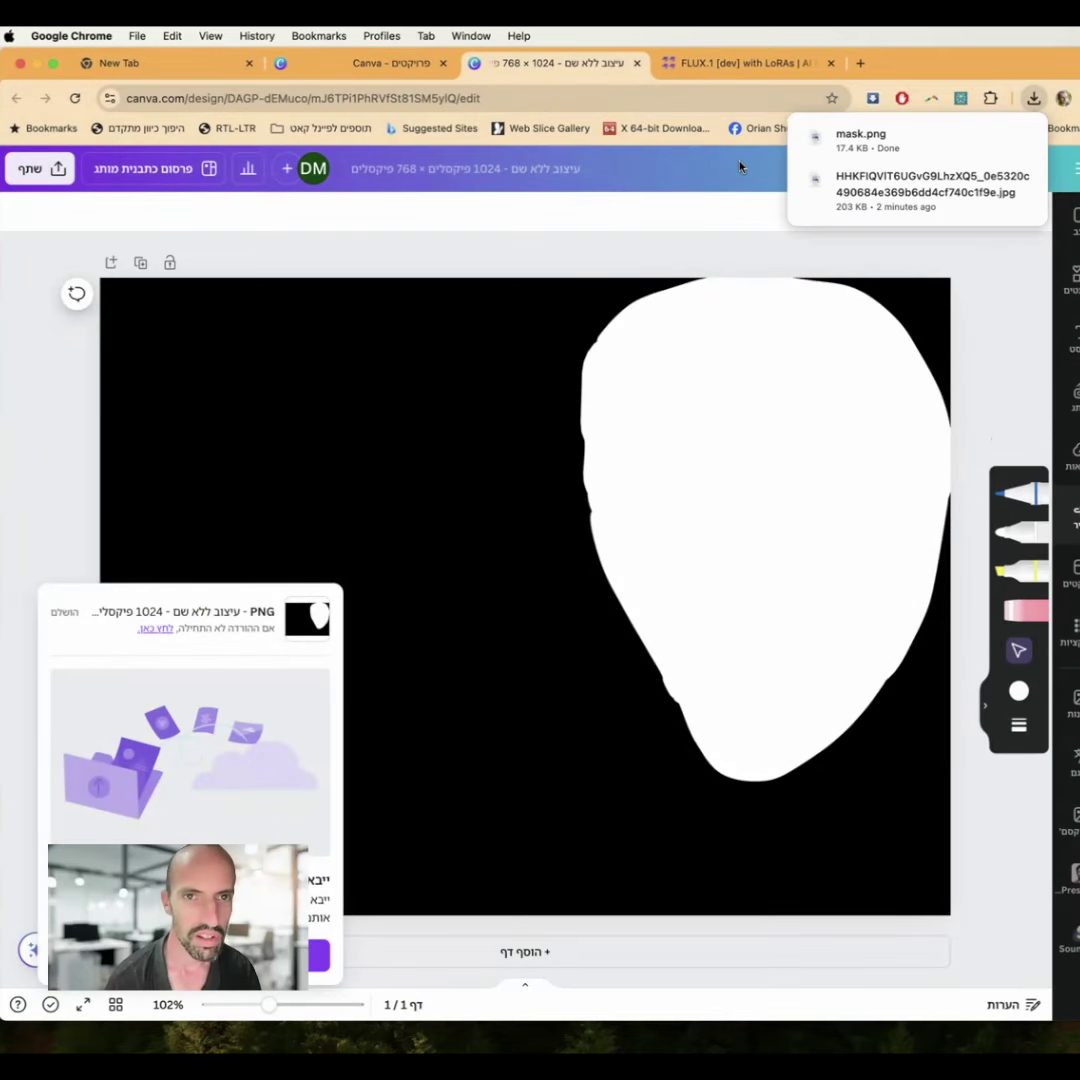
# Step: Switch to the fal.ai FLUX.1 [dev] with LoRAs page and change its mode to Inpainting
pyautogui.click(740, 72)
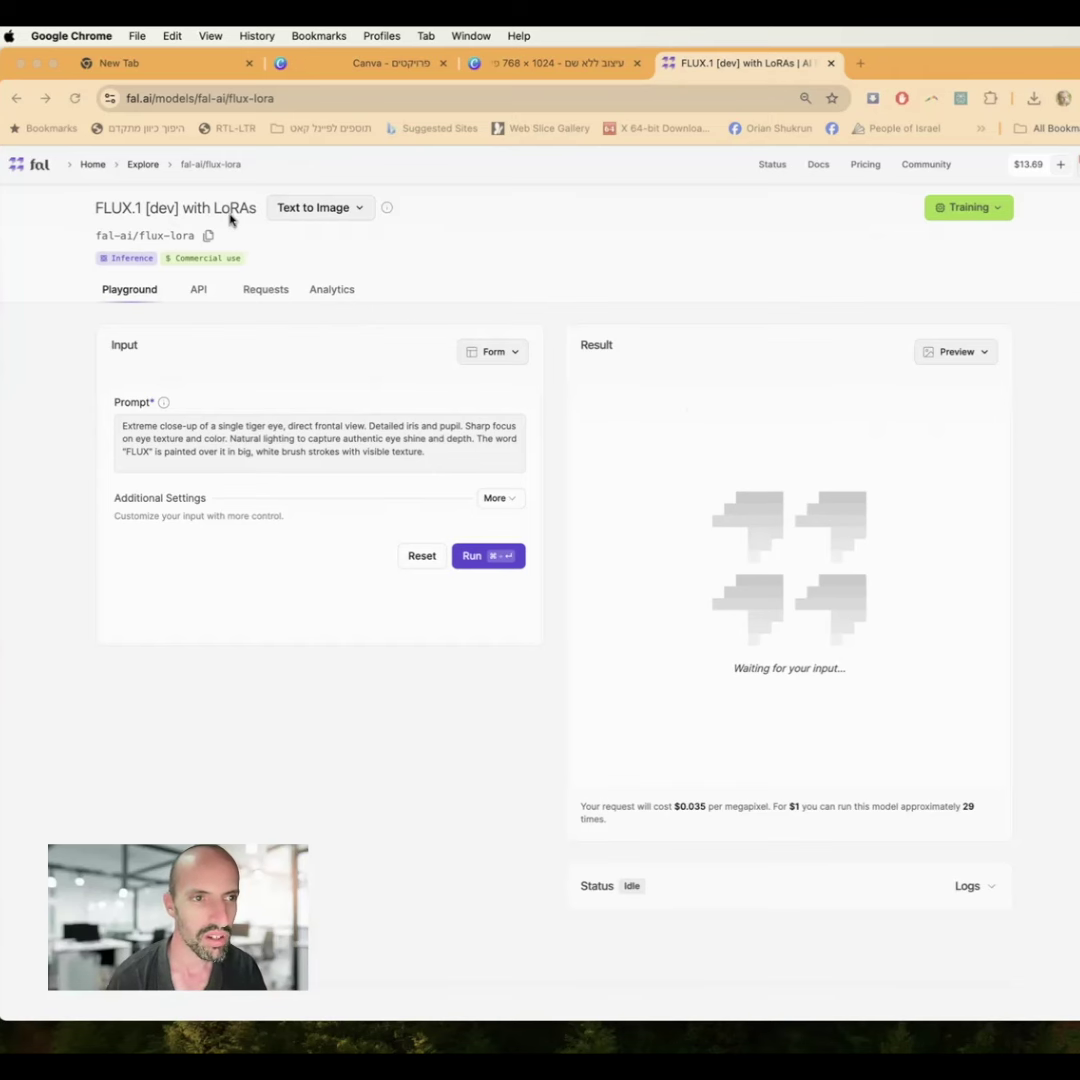
pyautogui.click(344, 210)
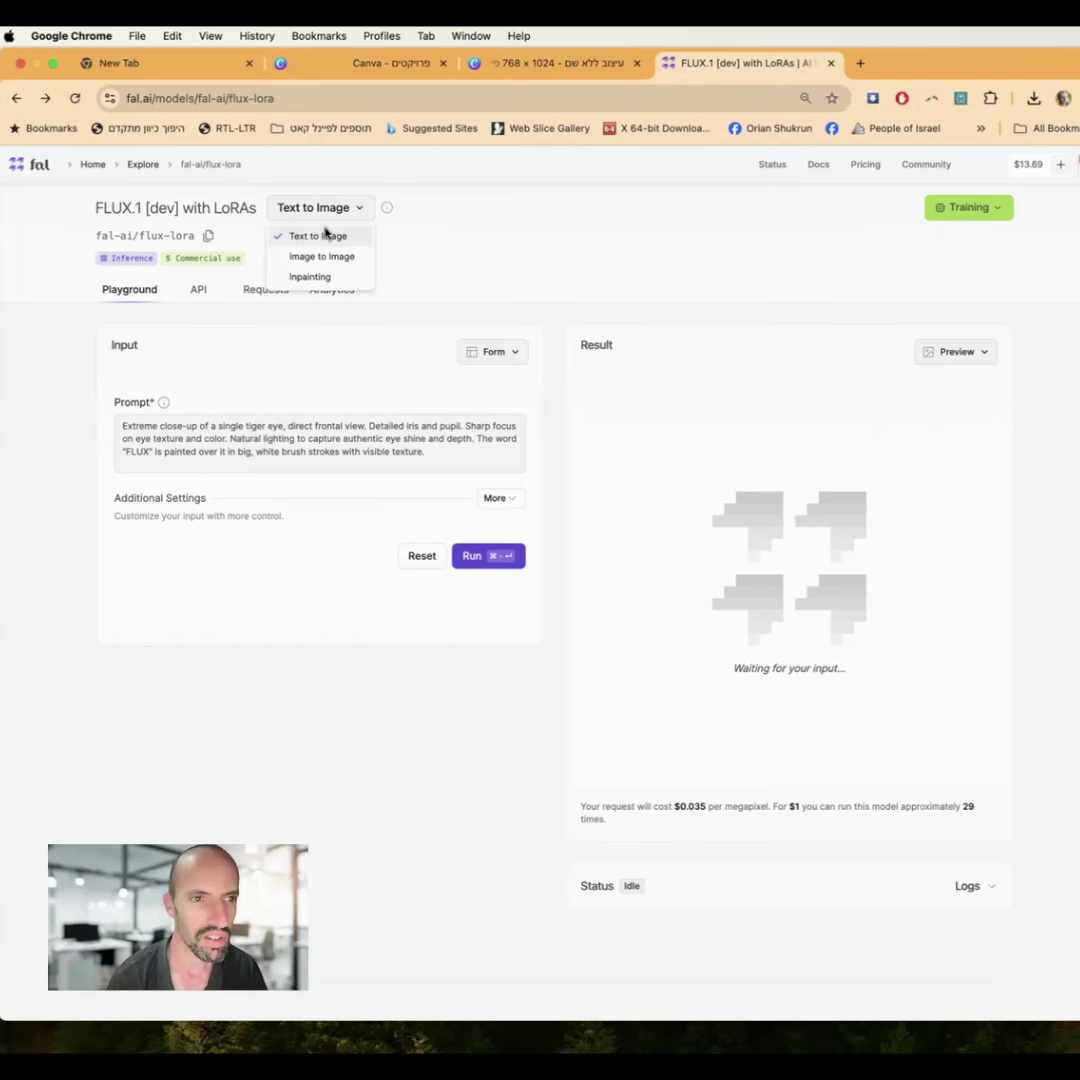
pyautogui.click(300, 279)
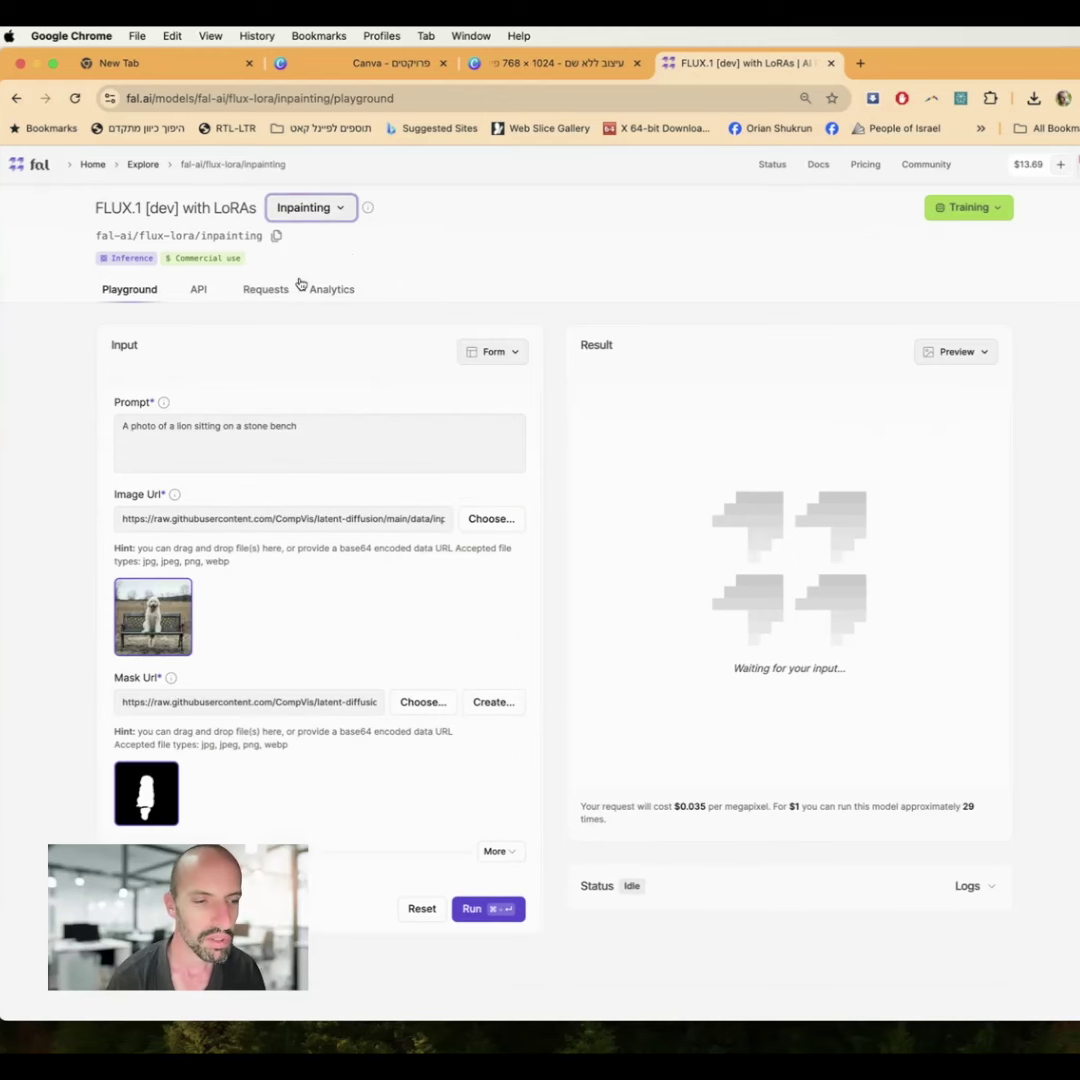
pyautogui.scroll(-1, 160, 424)
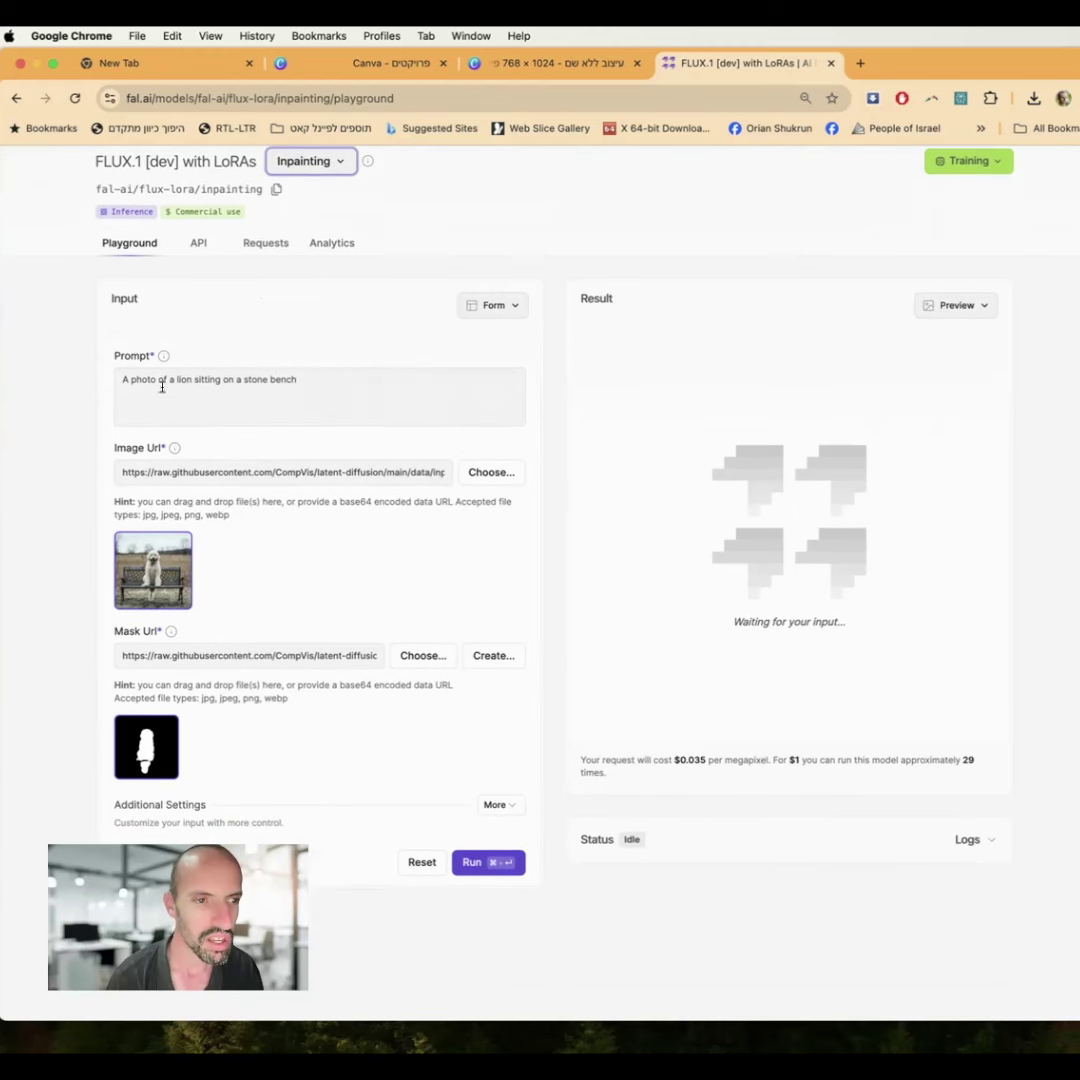
# Step: Upload the two-man JPG from the Desktop as the input image and mask.png as the inpainting mask
pyautogui.scroll(-3, 145, 455)
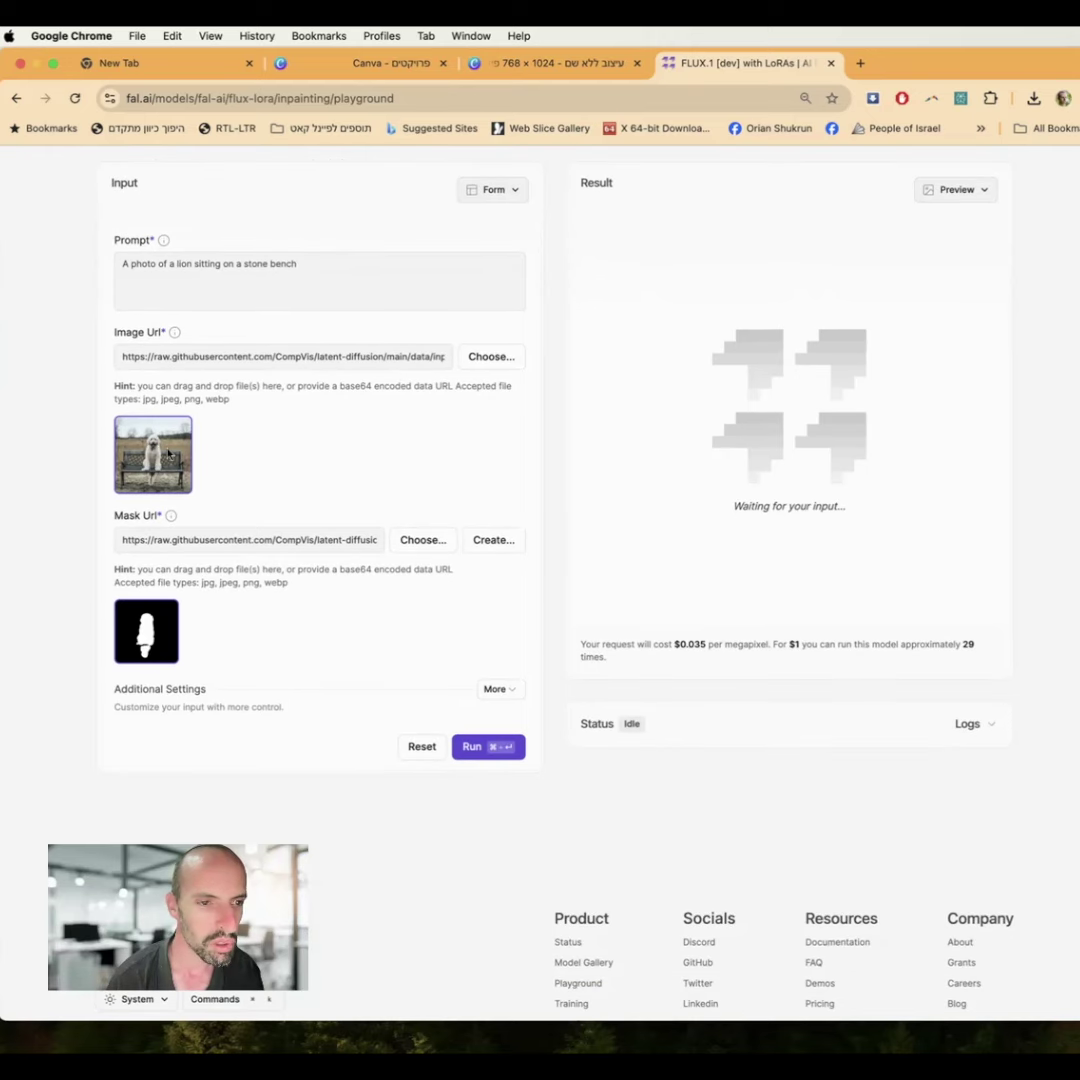
pyautogui.click(472, 362)
pyautogui.doubleClick(521, 207)
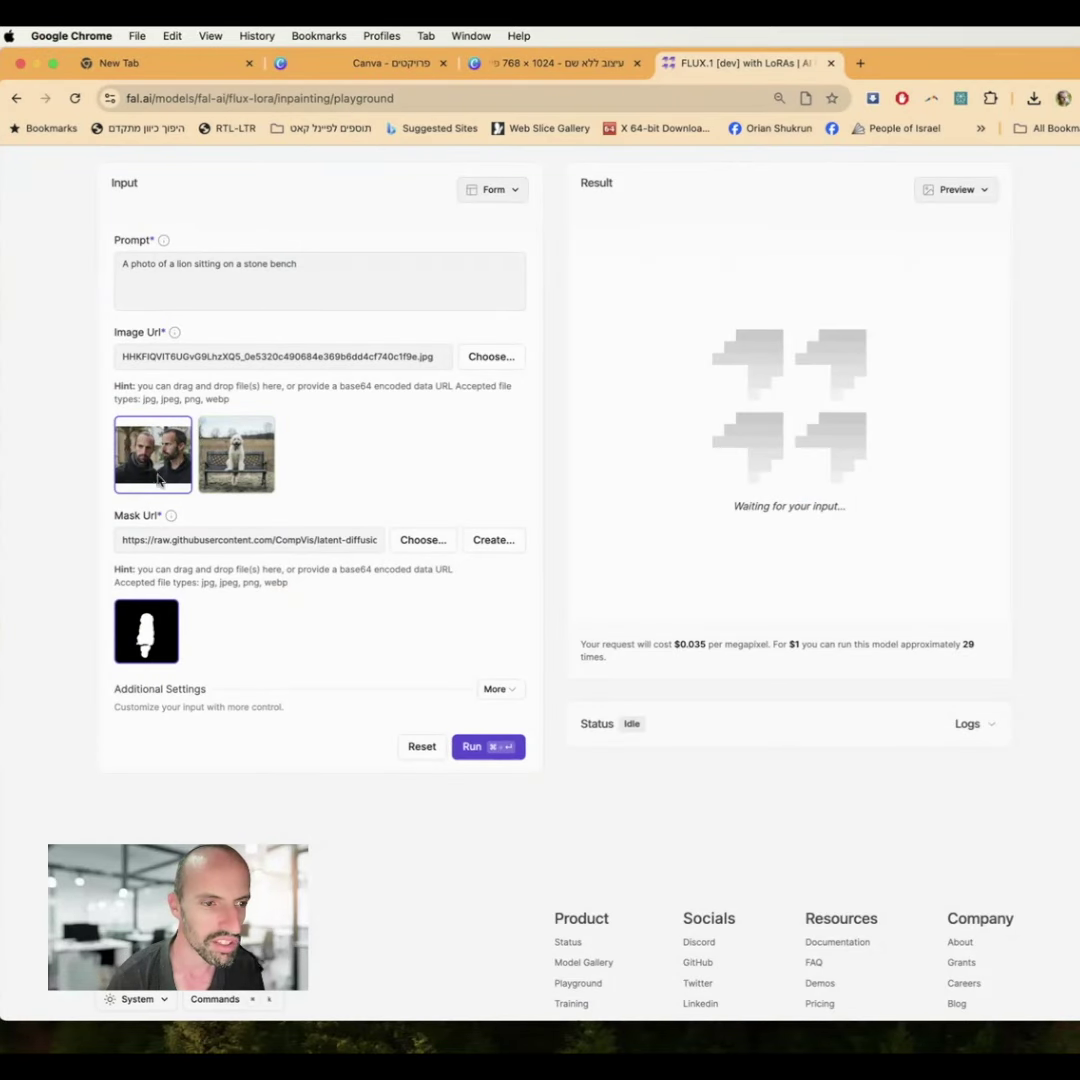
pyautogui.click(431, 541)
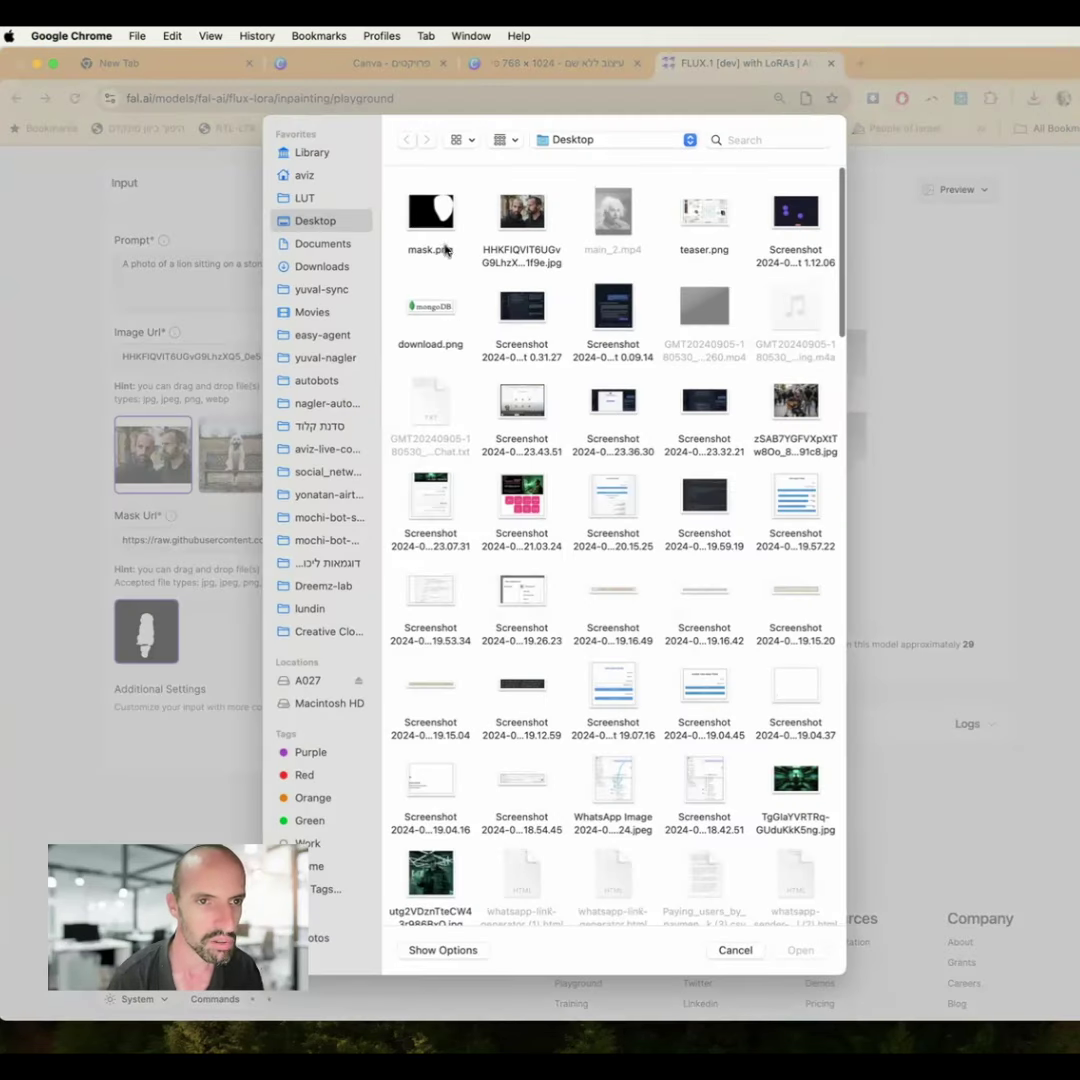
pyautogui.doubleClick(428, 210)
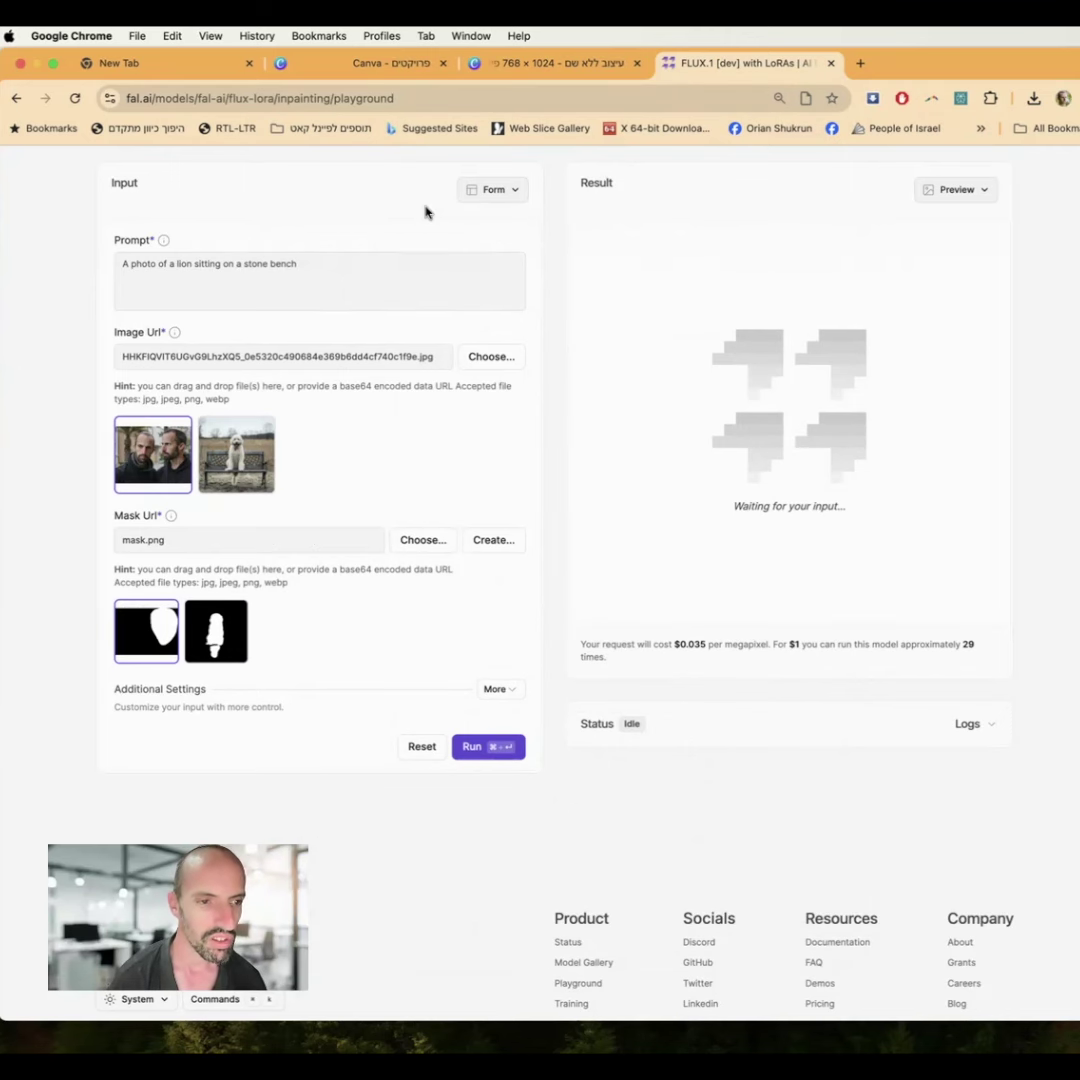
# Step: Expand the additional settings, add a LoRA item and paste the Hugging Face .safetensors URL as its path
pyautogui.scroll(-1, 145, 461)
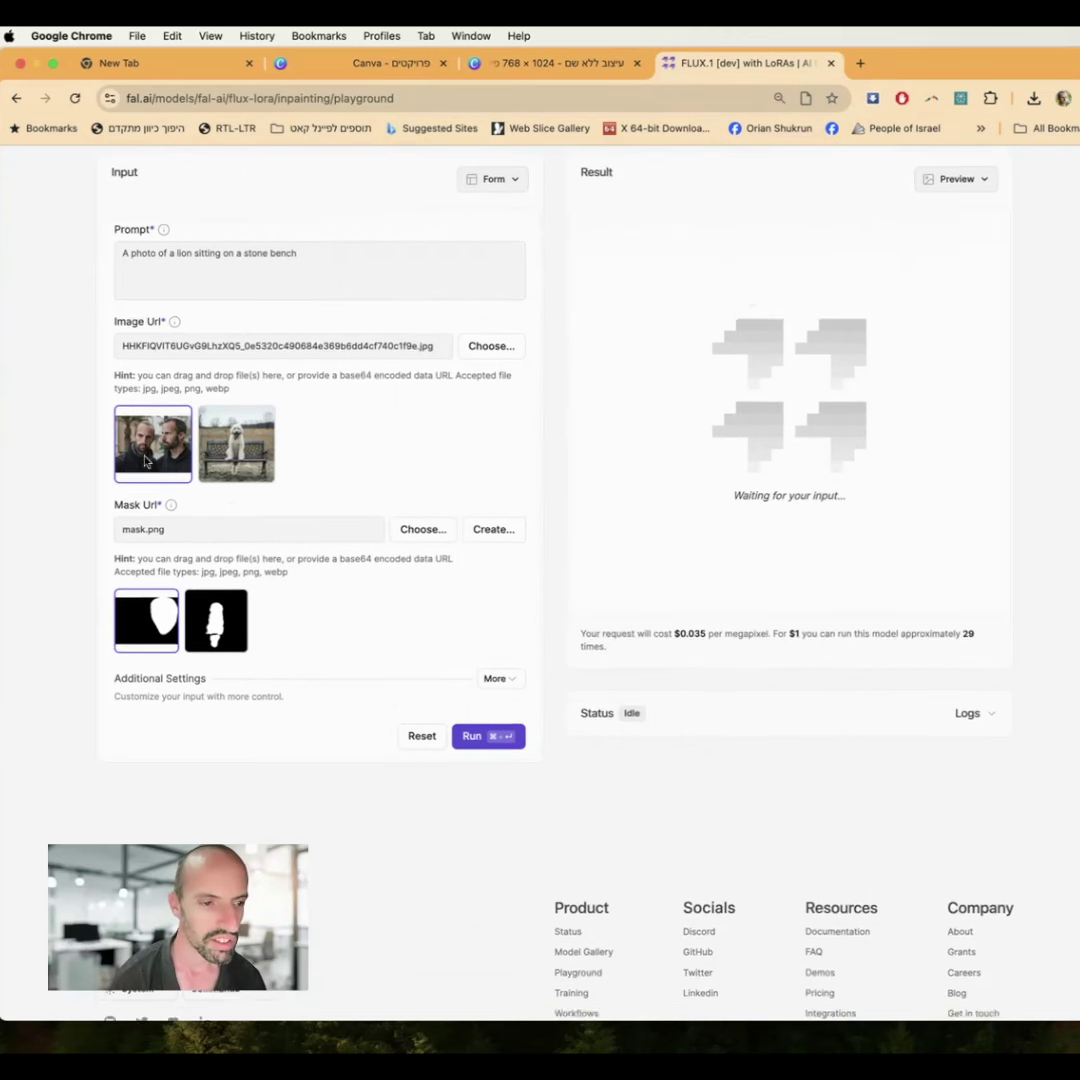
pyautogui.scroll(-2, 145, 461)
pyautogui.click(494, 577)
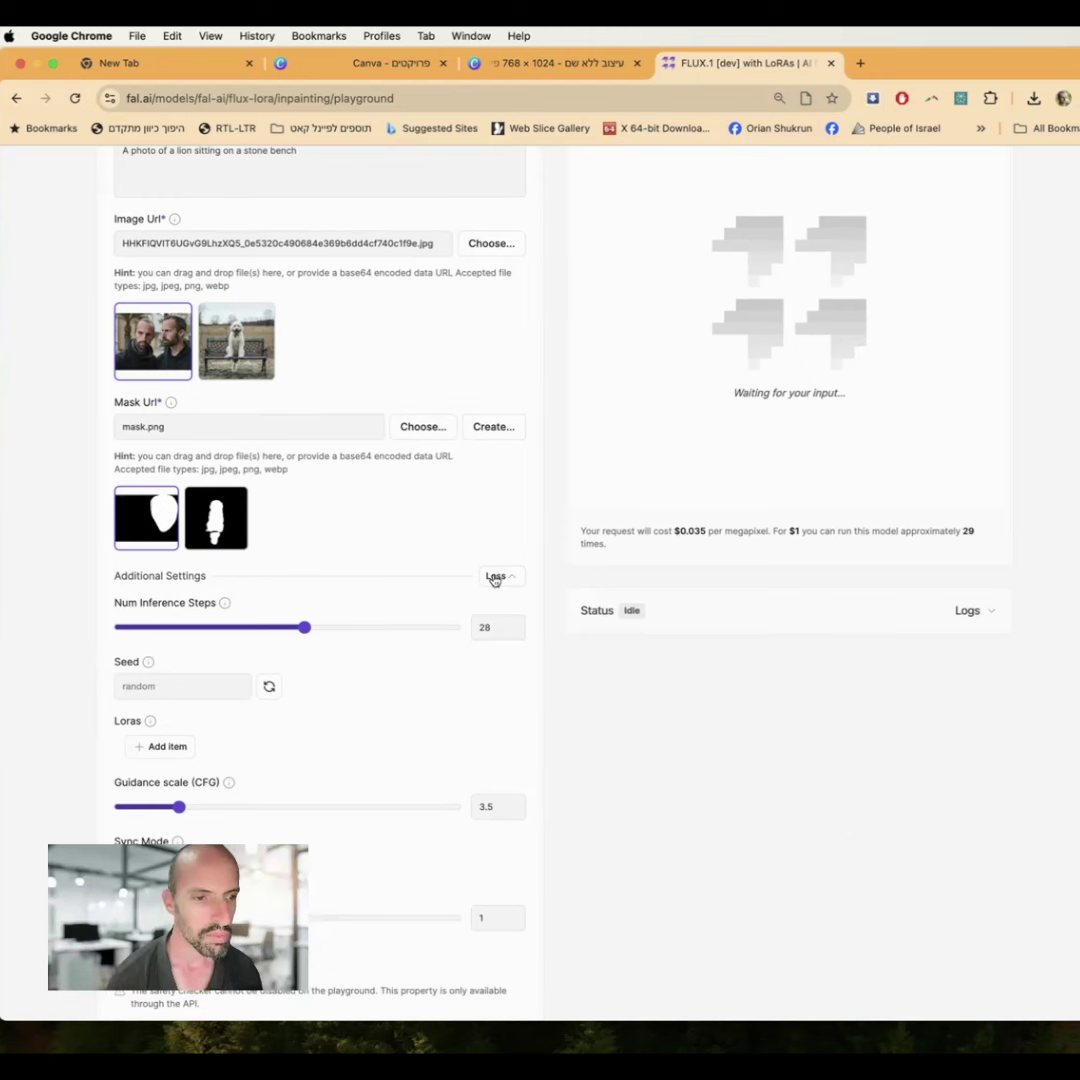
pyautogui.scroll(-1, 494, 580)
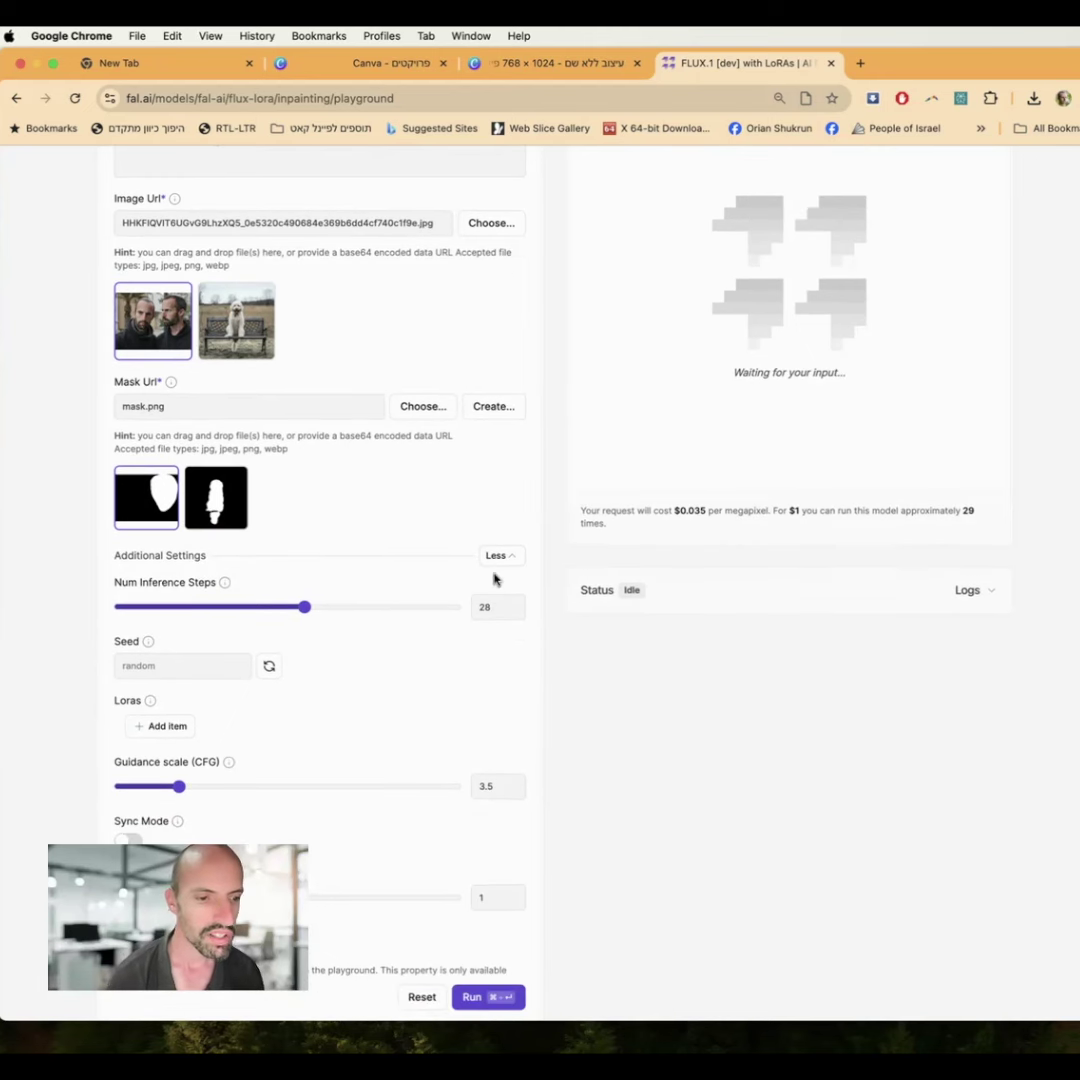
pyautogui.scroll(-5, 494, 580)
pyautogui.scroll(1, 289, 456)
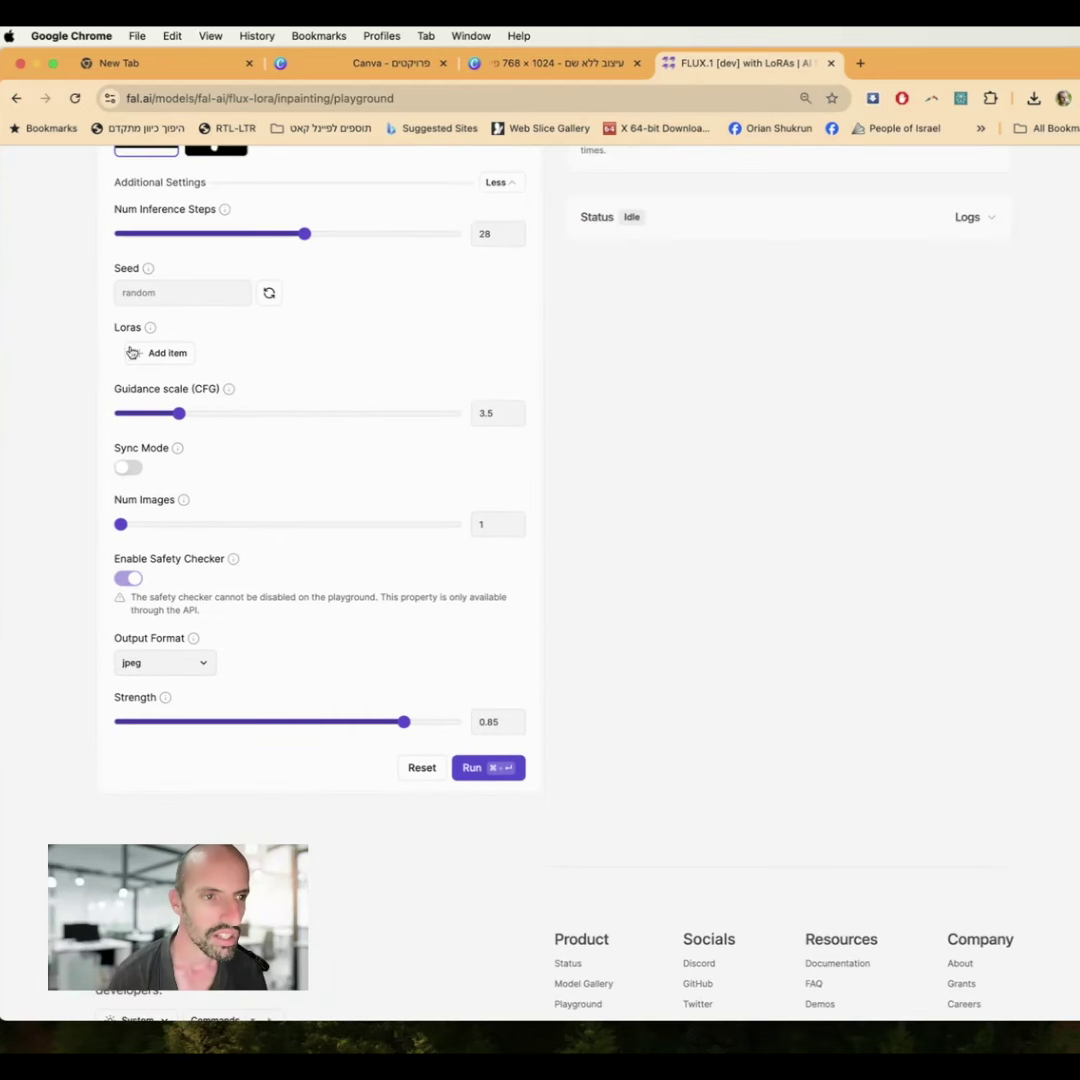
pyautogui.click(135, 353)
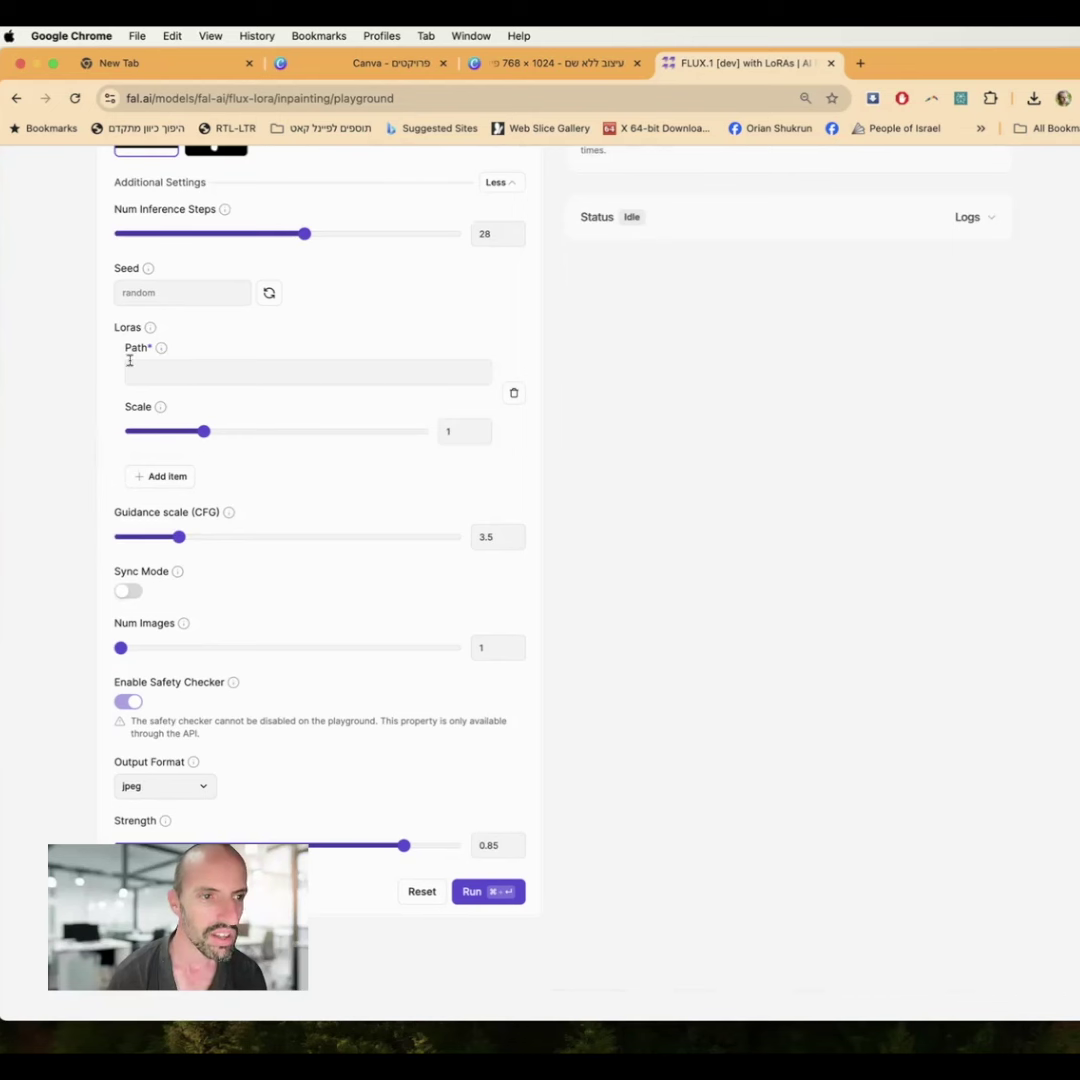
pyautogui.click(155, 370)
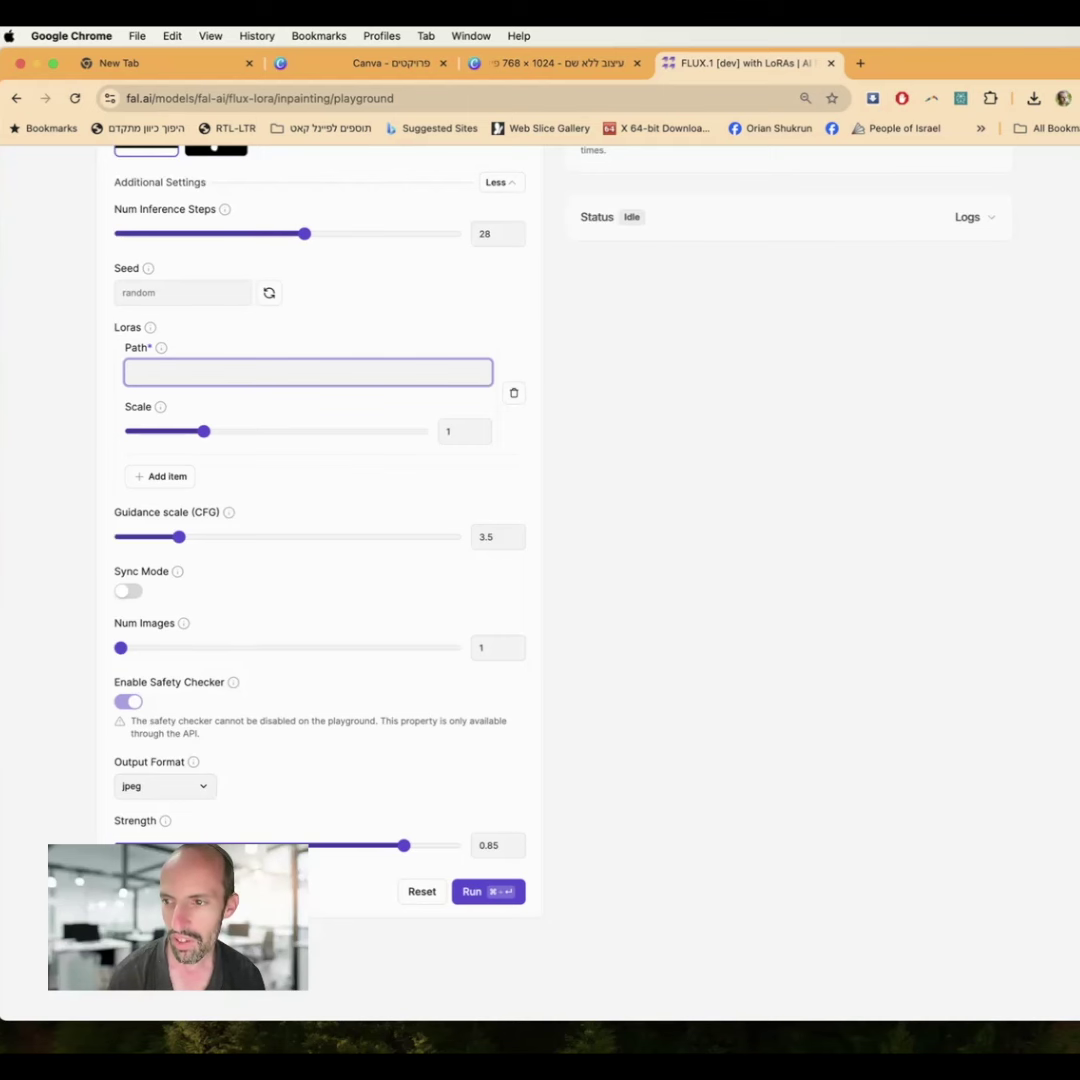
pyautogui.press('super+Tab')
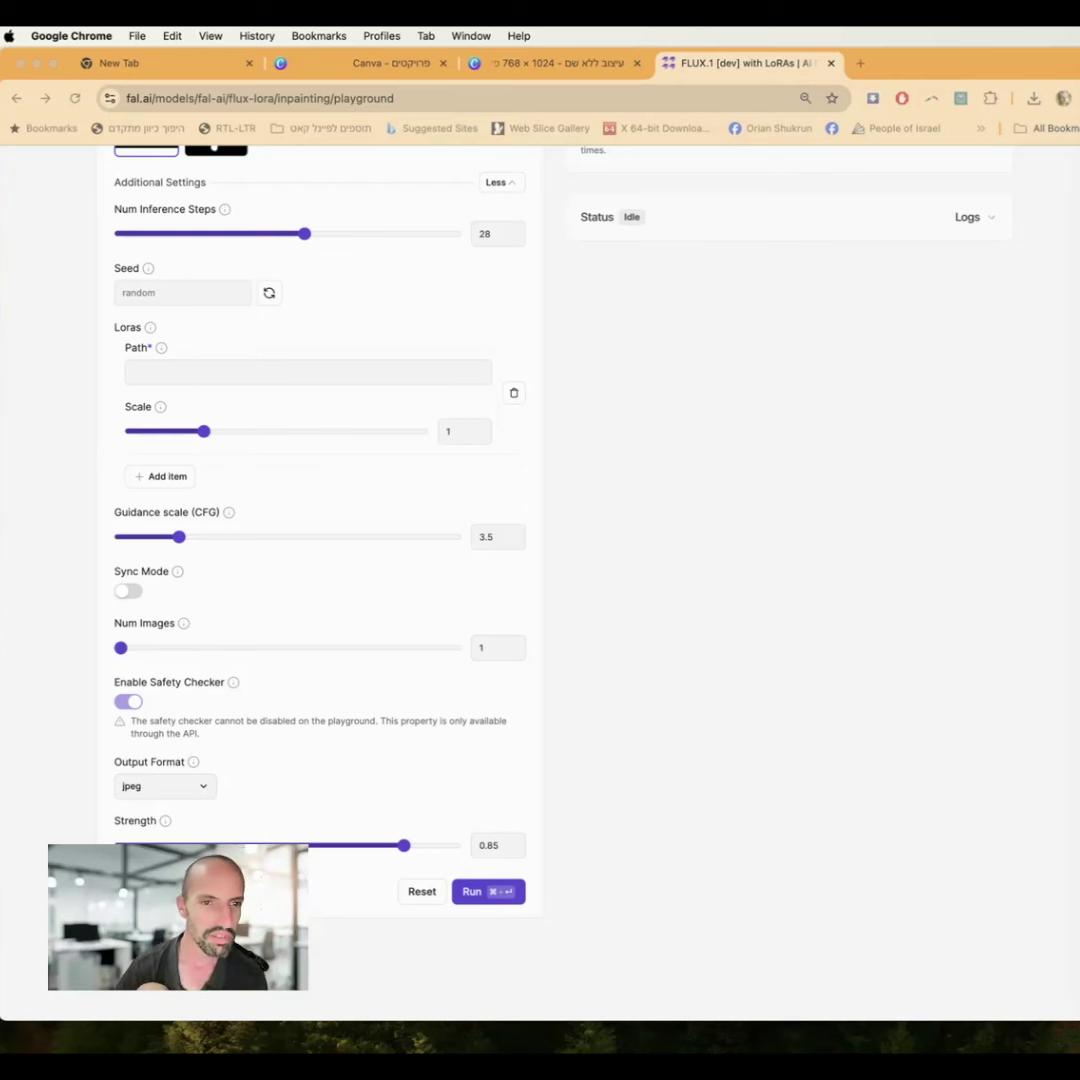
pyautogui.click(190, 370)
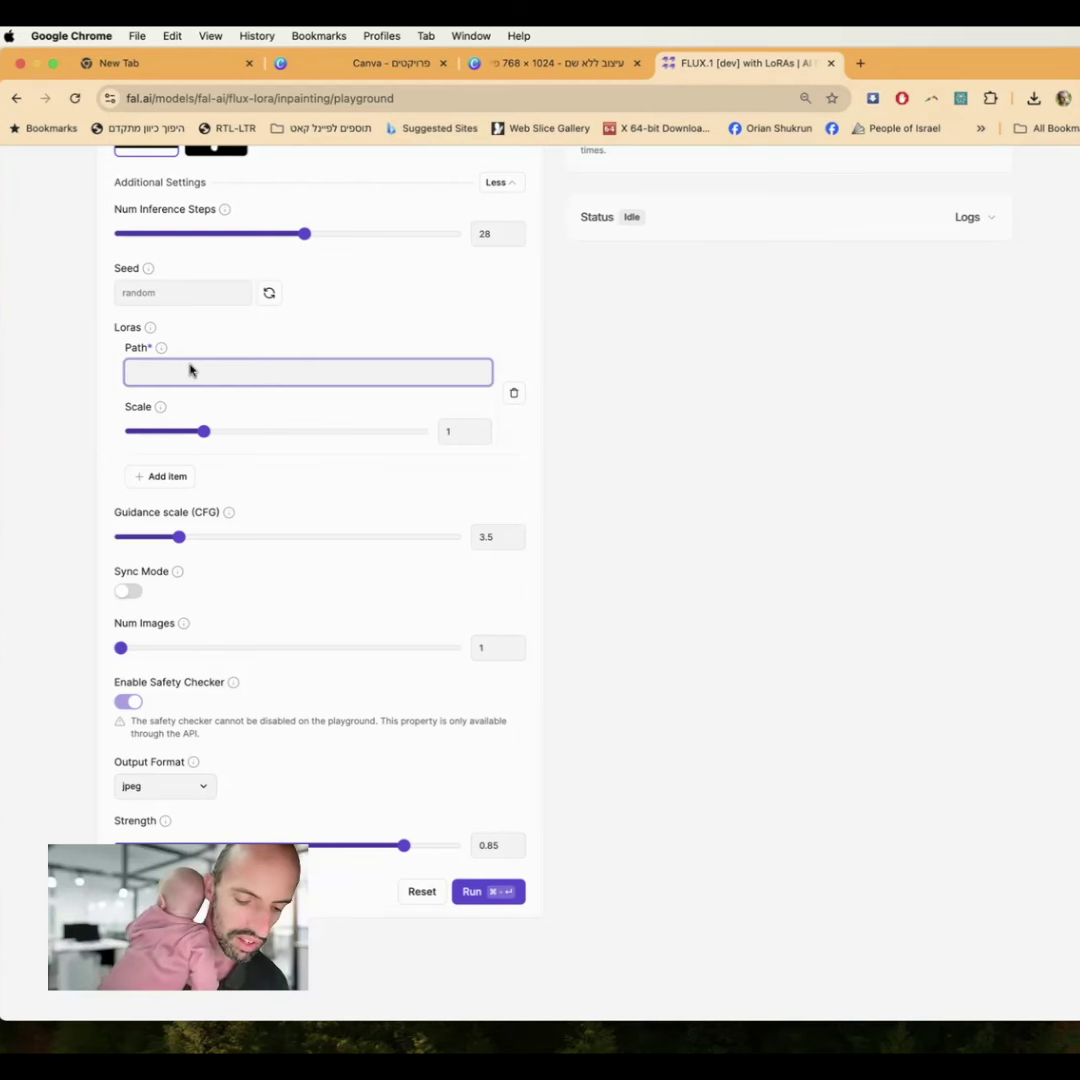
pyautogui.press('super+v')
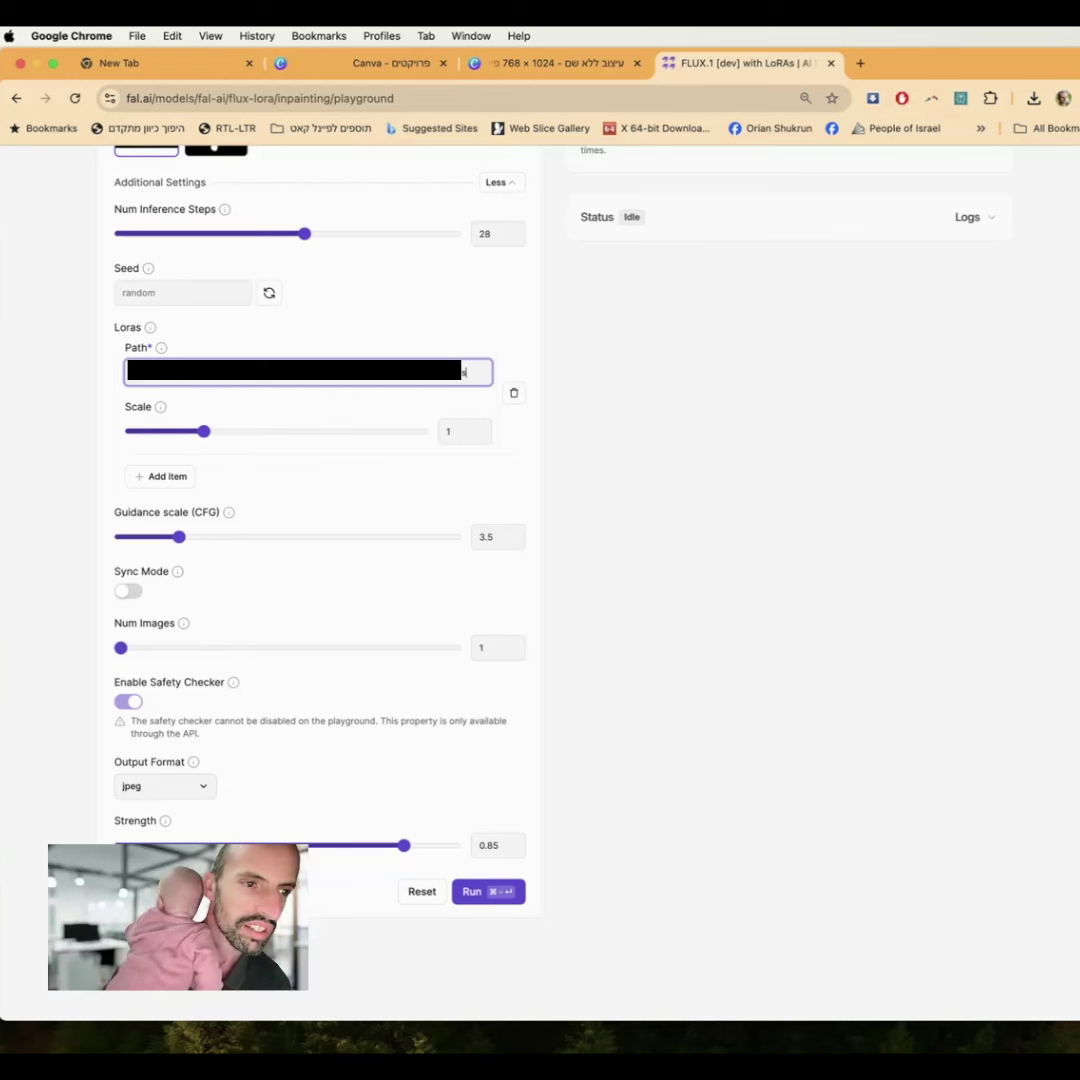
# Step: Replace the sample lion prompt with "two men looking at the camera"
pyautogui.scroll(10, 240, 422)
pyautogui.tripleClick(238, 428)
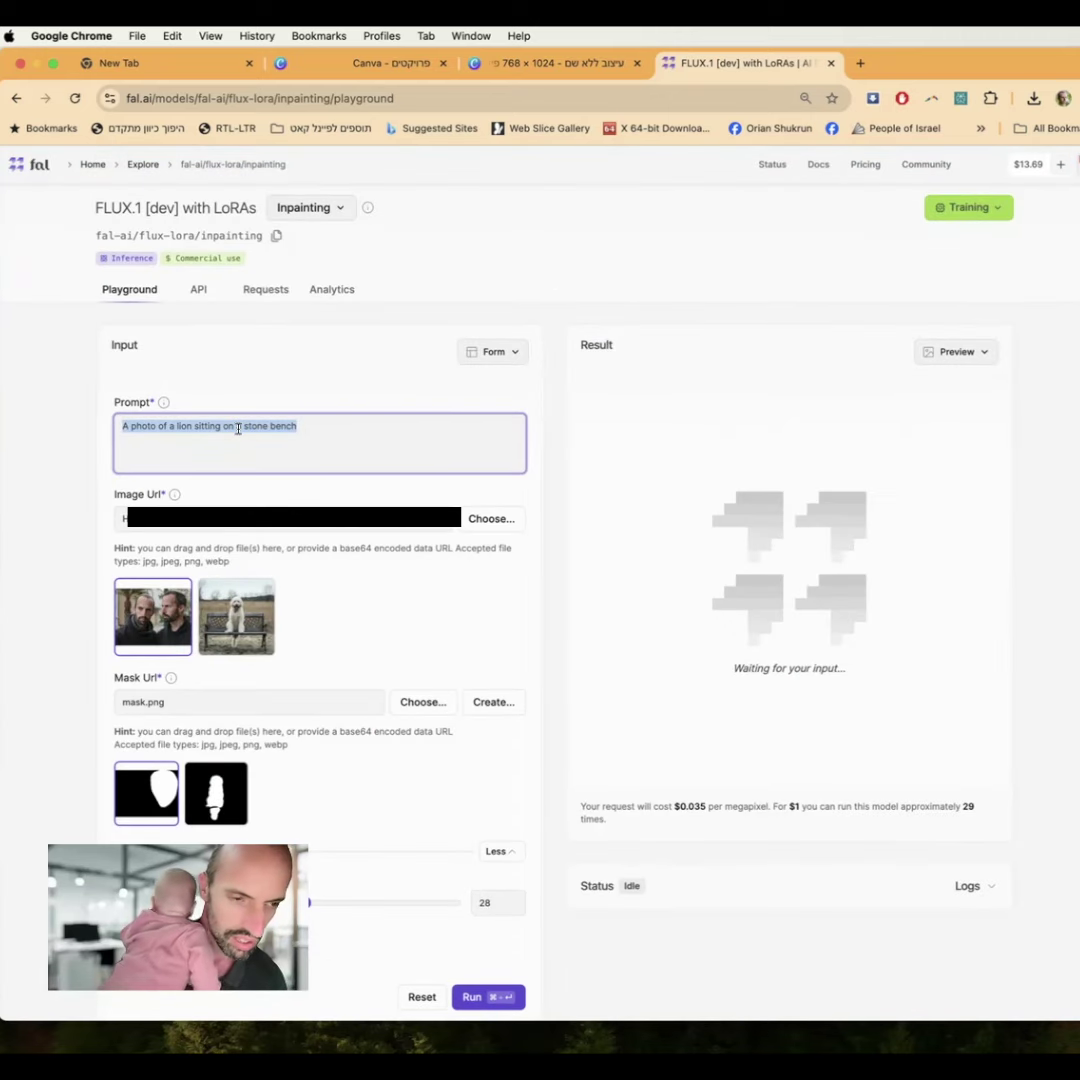
pyautogui.write('two men')
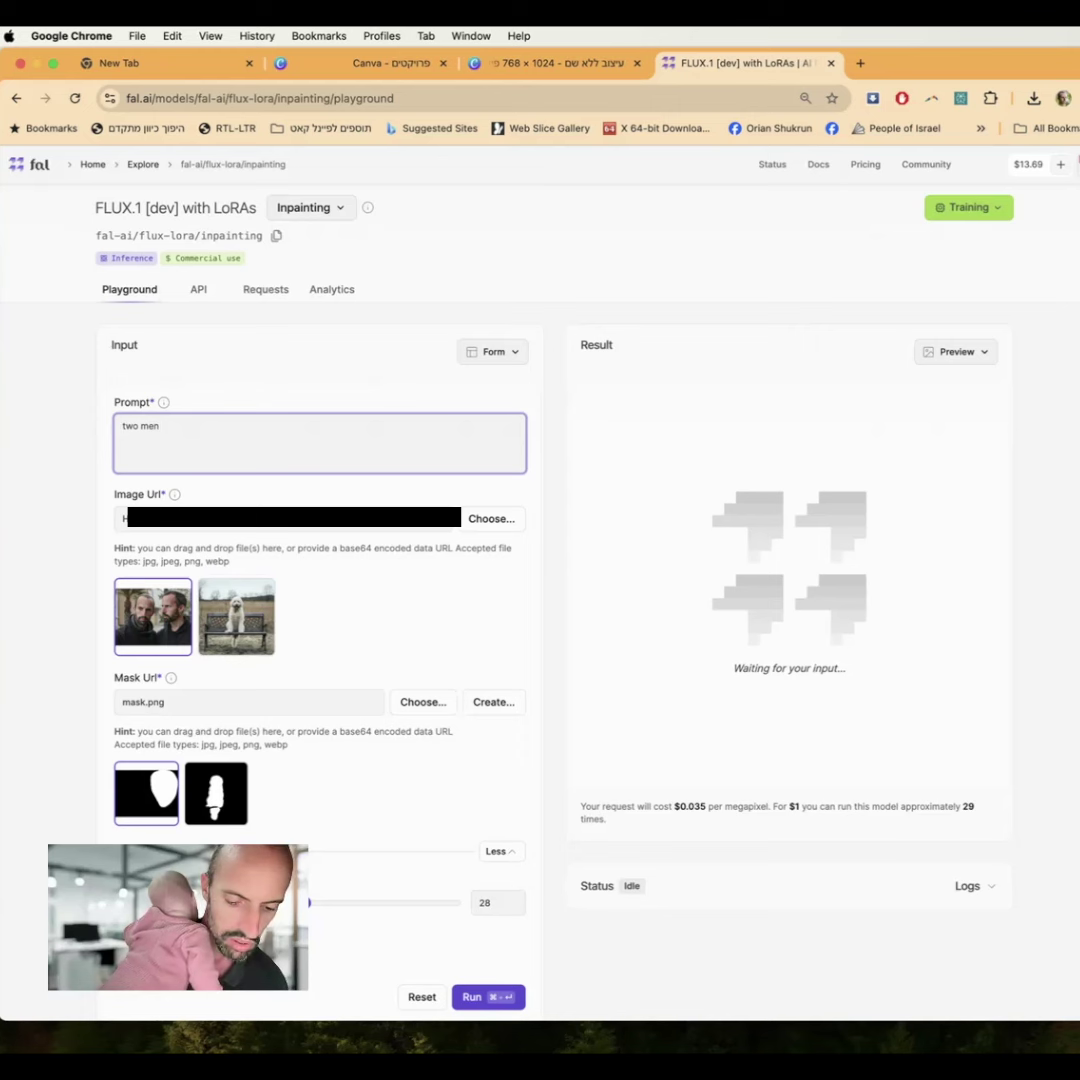
pyautogui.write(' lookin')
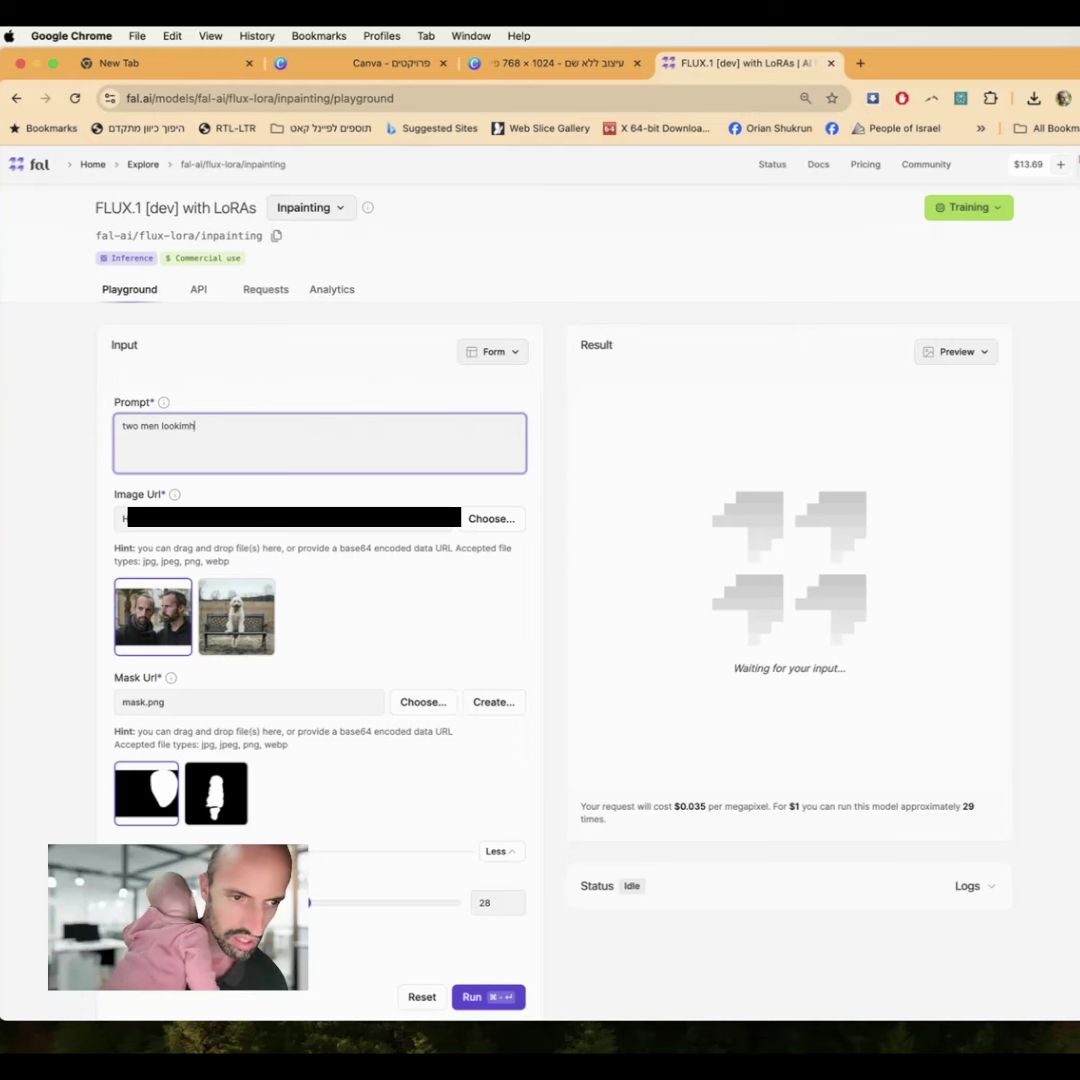
pyautogui.press('BackSpace')
pyautogui.press('BackSpace')
pyautogui.press('BackSpace')
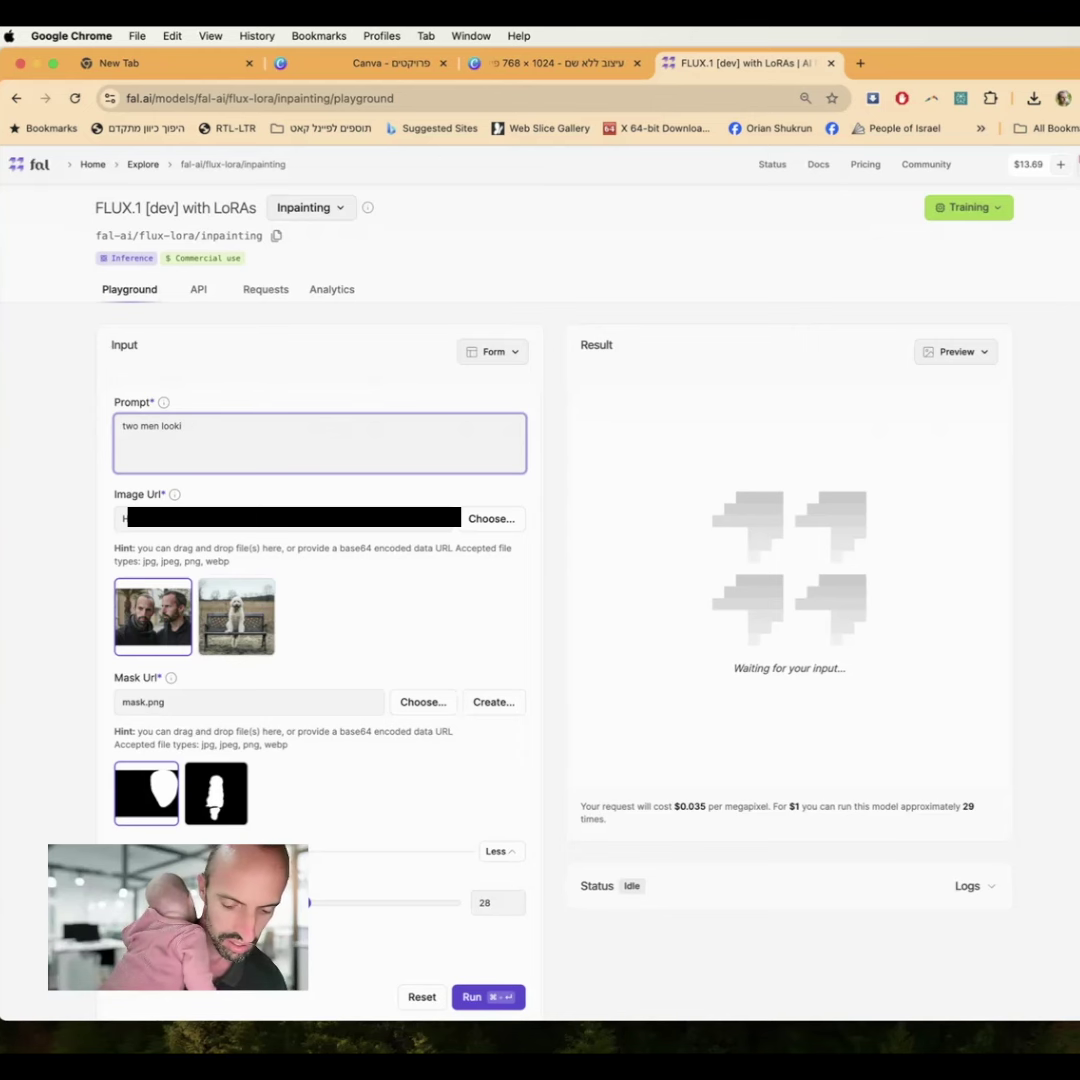
pyautogui.write('ng at a')
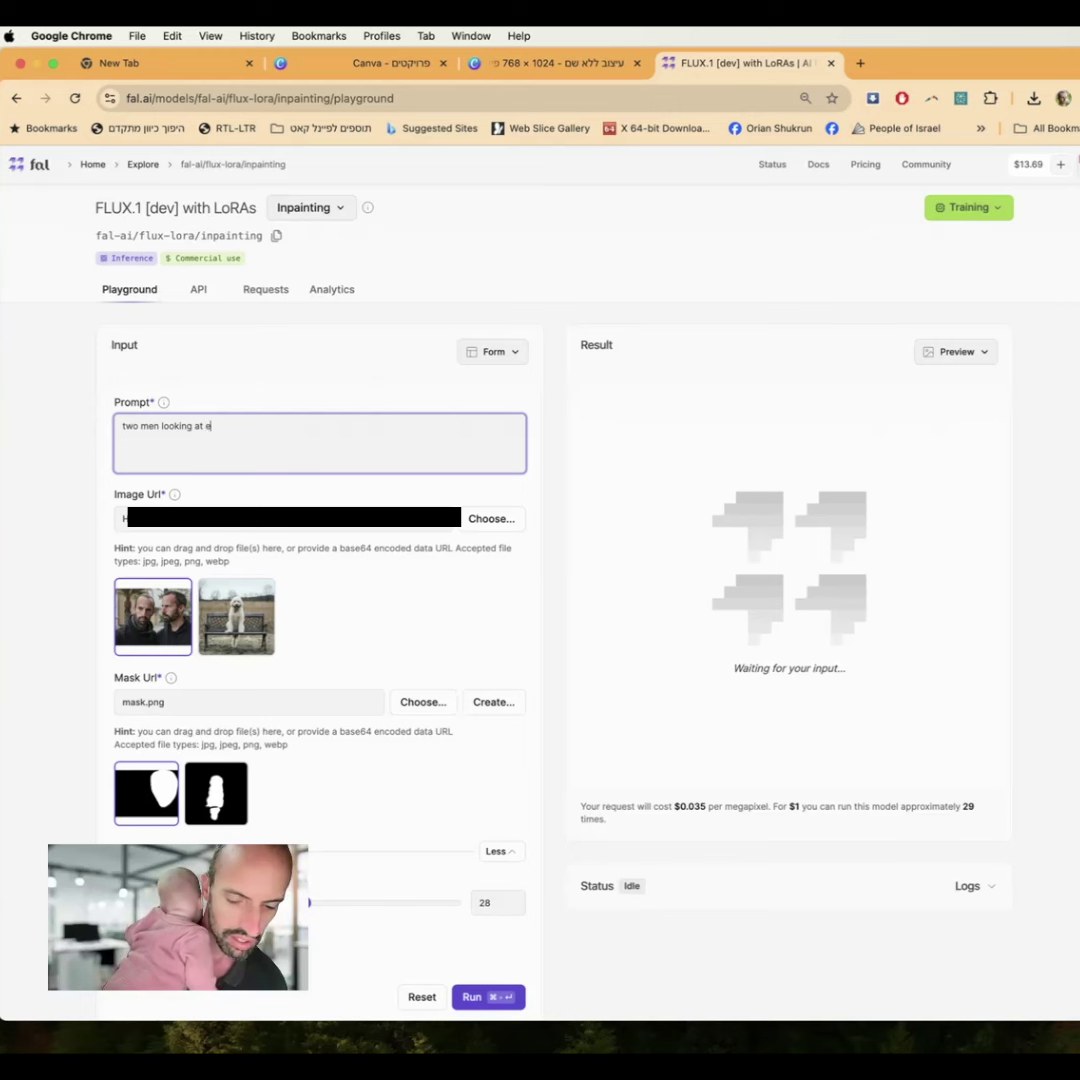
pyautogui.press('BackSpace')
pyautogui.write('the ')
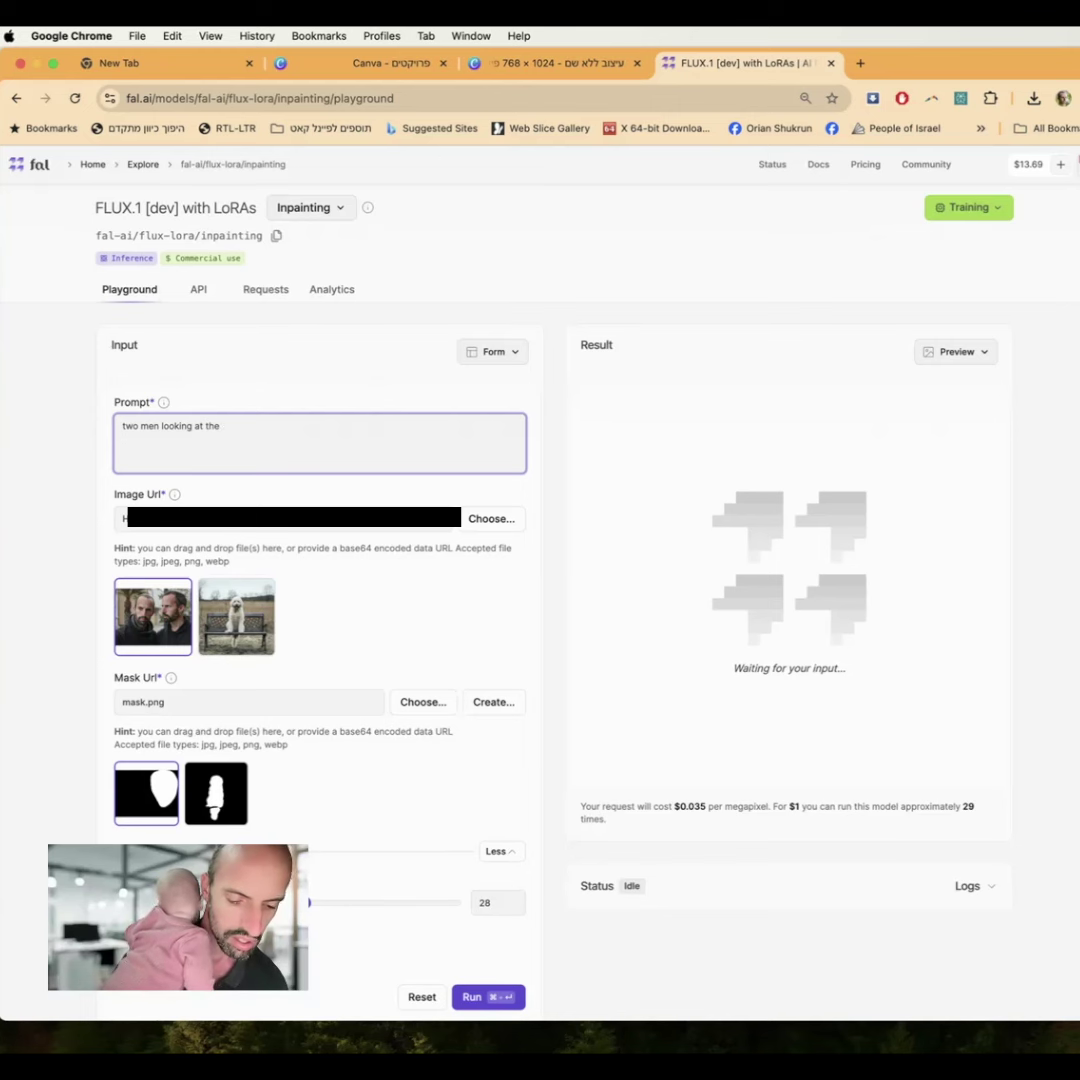
pyautogui.write('camera')
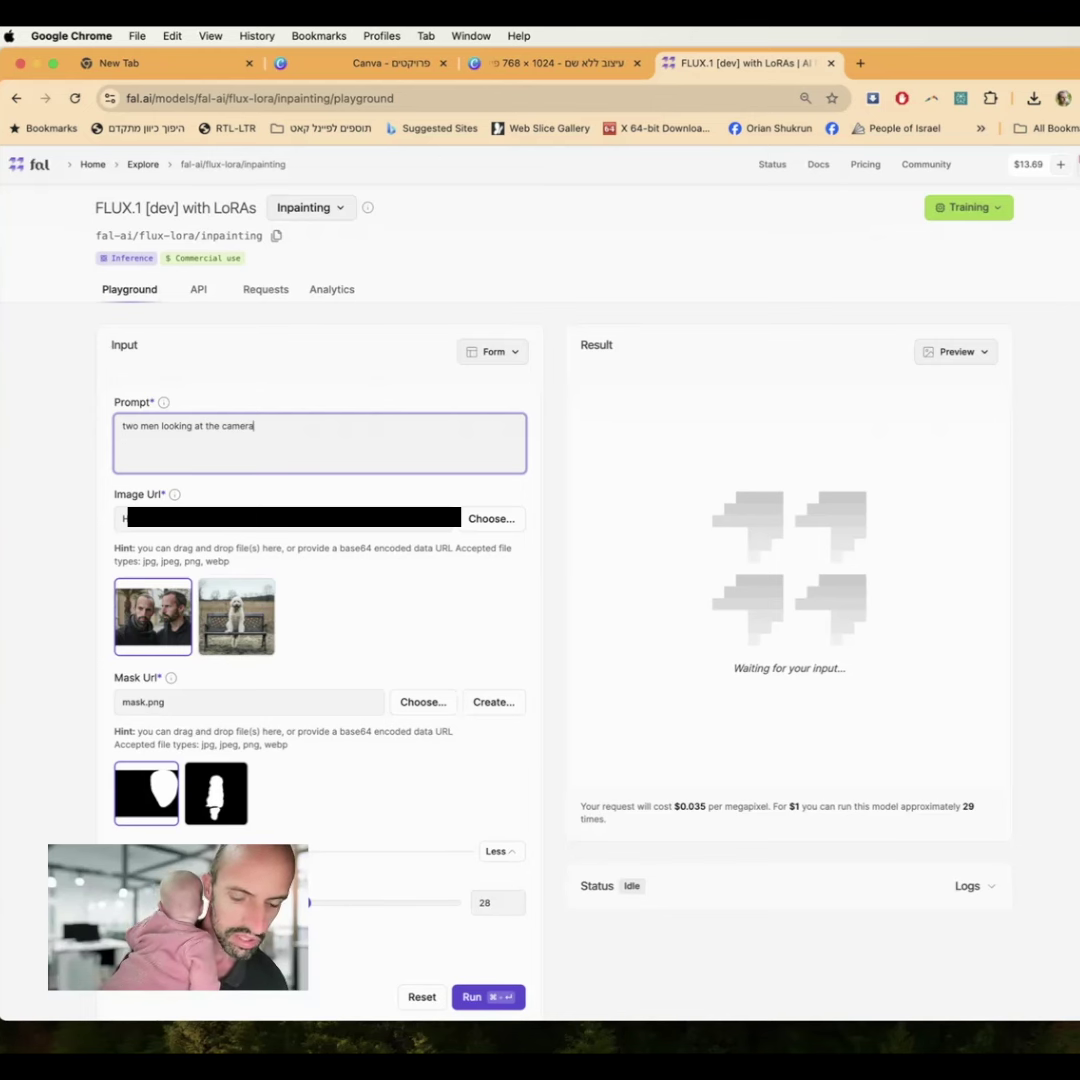
# Step: Insert "sks man and another" at the beginning of the prompt
pyautogui.click(122, 426)
pyautogui.write('sks m')
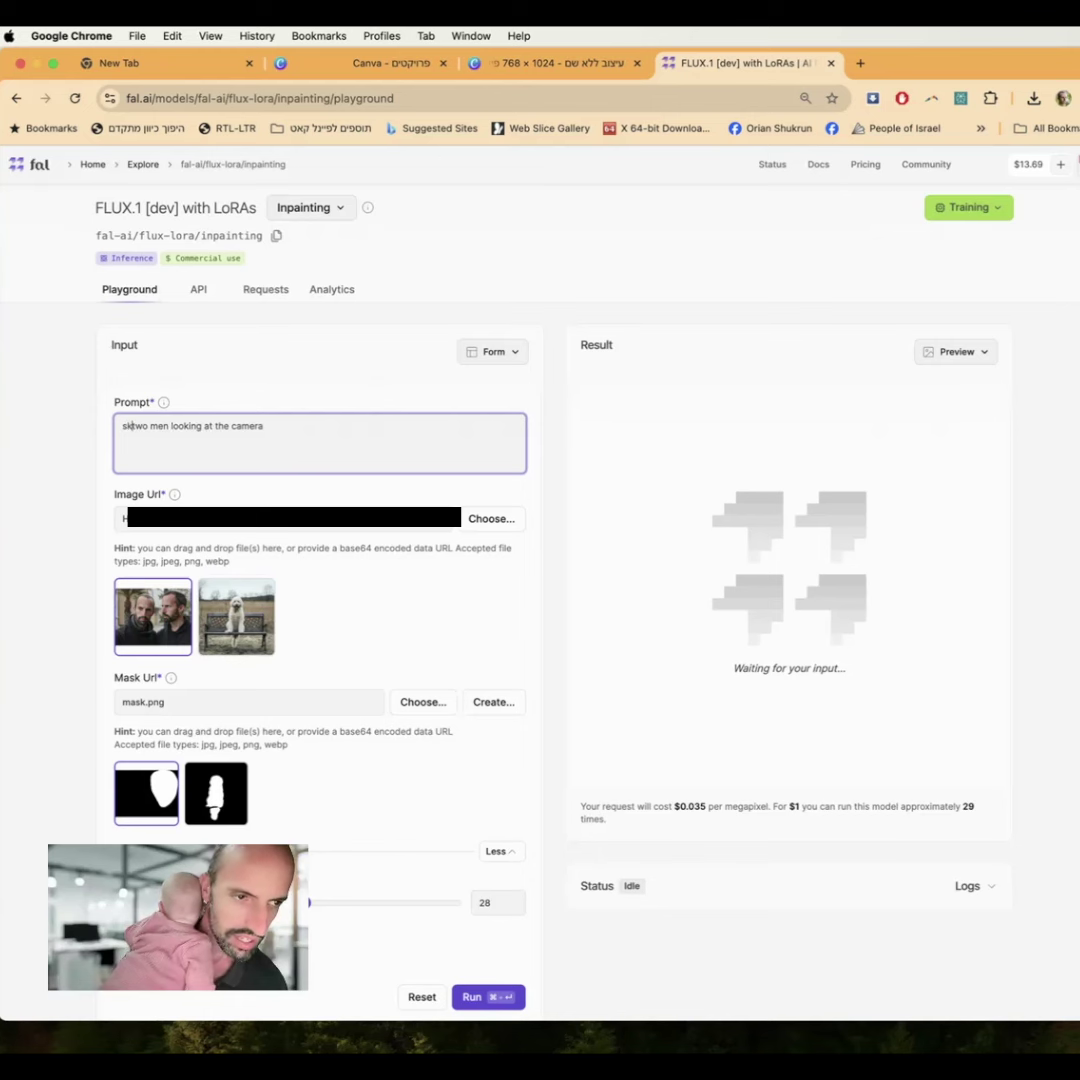
pyautogui.write('an ')
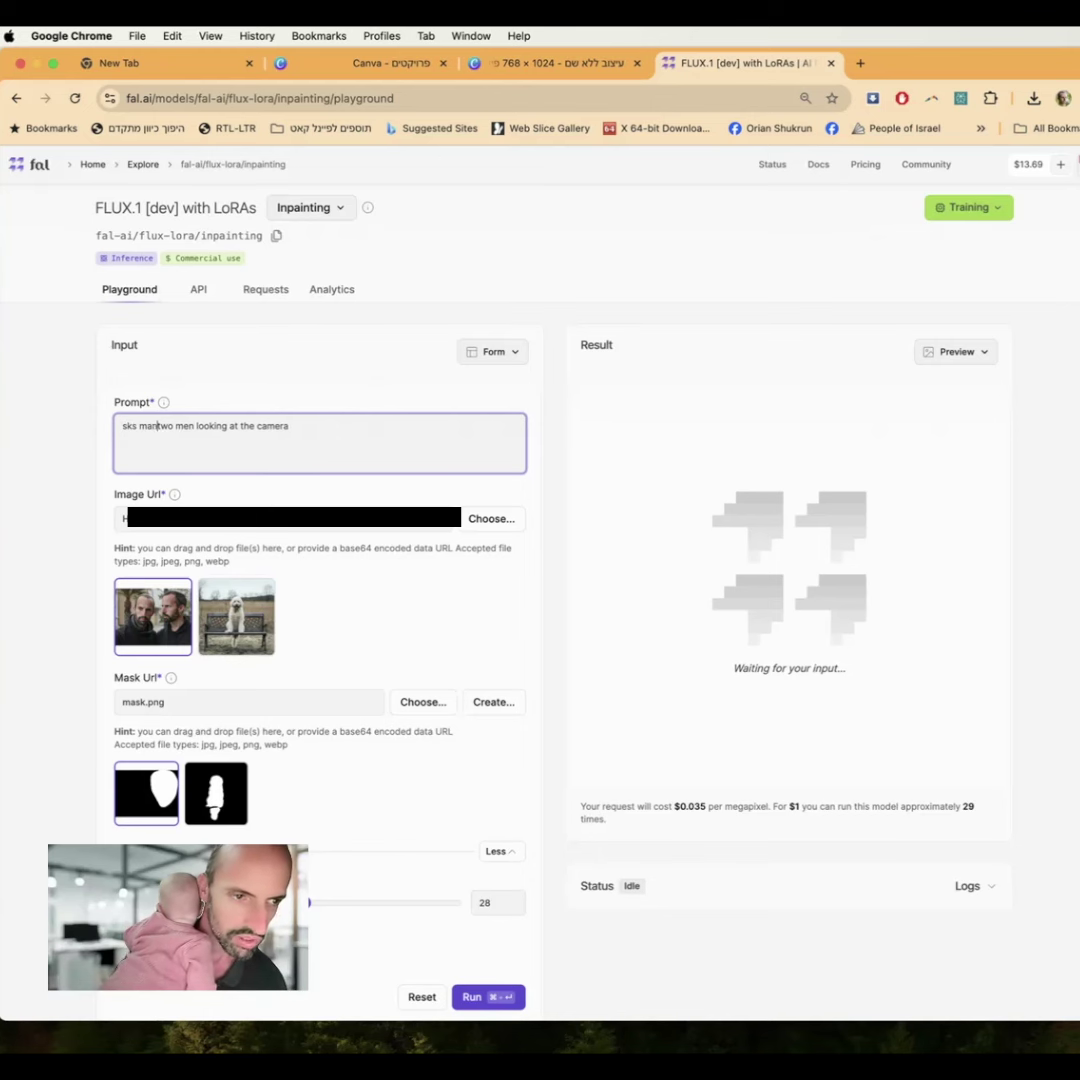
pyautogui.write('and and')
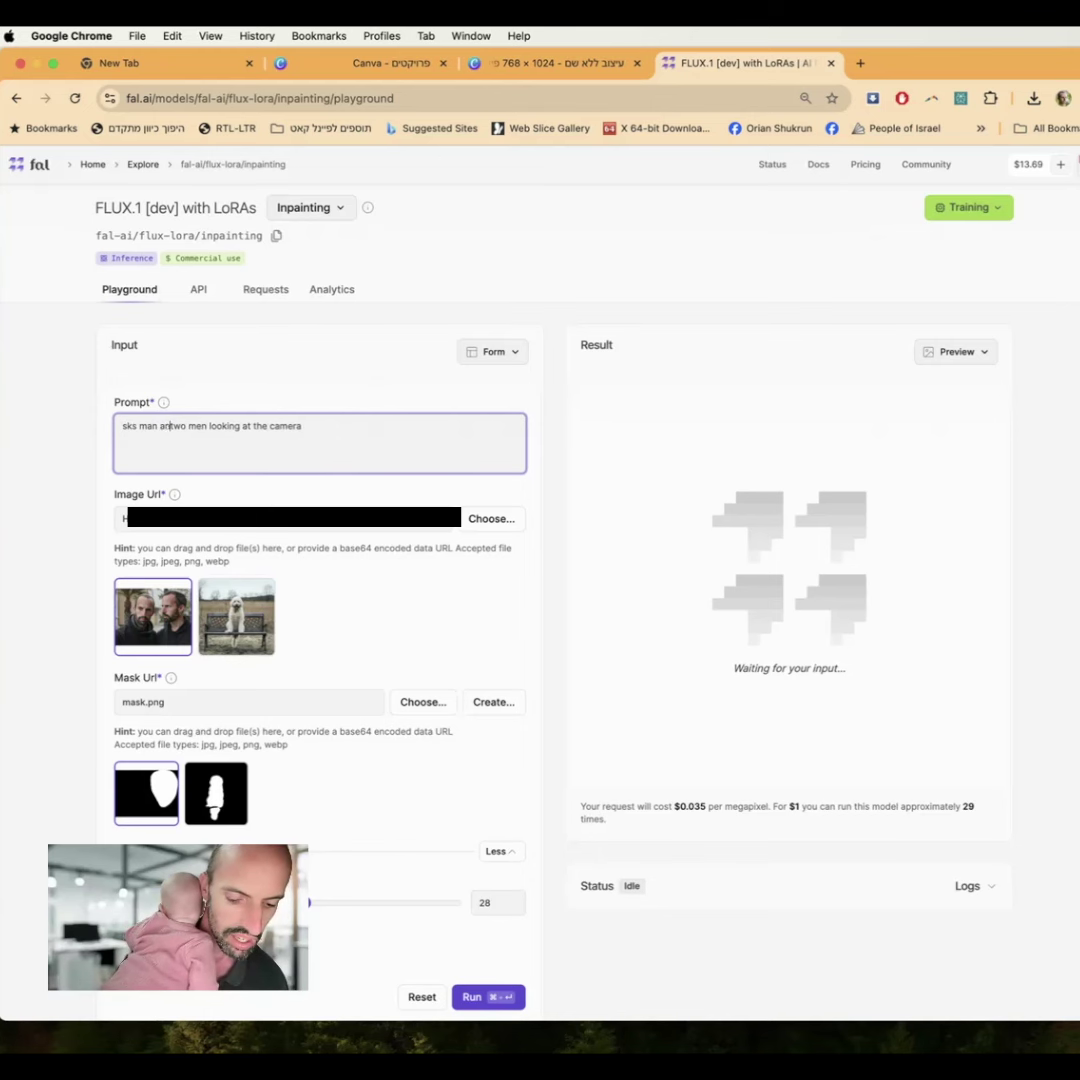
pyautogui.write('other')
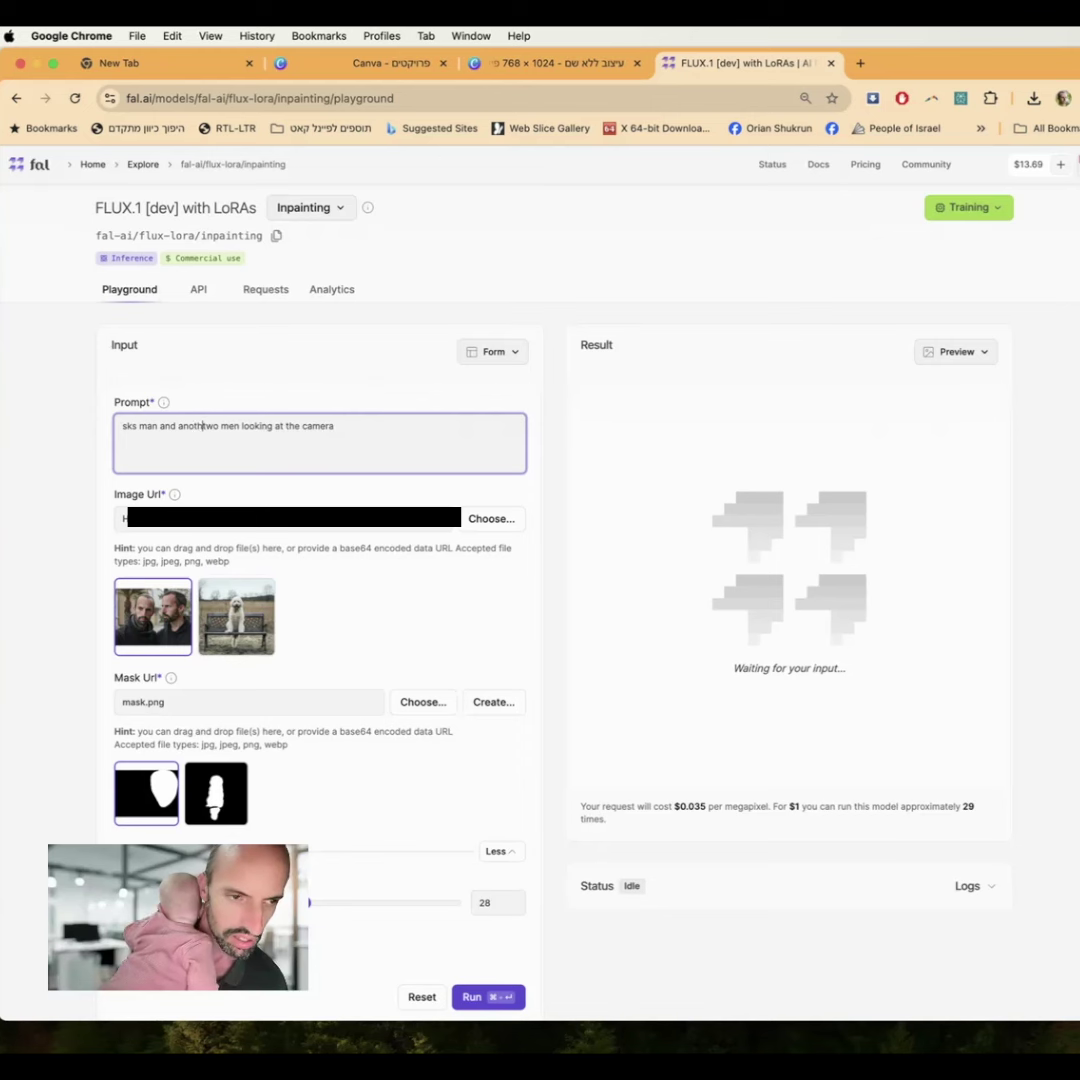
# Step: Change "two men" to "man" so the prompt reads "sks man and another man looking at the camera"
pyautogui.press('Right')
pyautogui.press('Right')
pyautogui.press('Right')
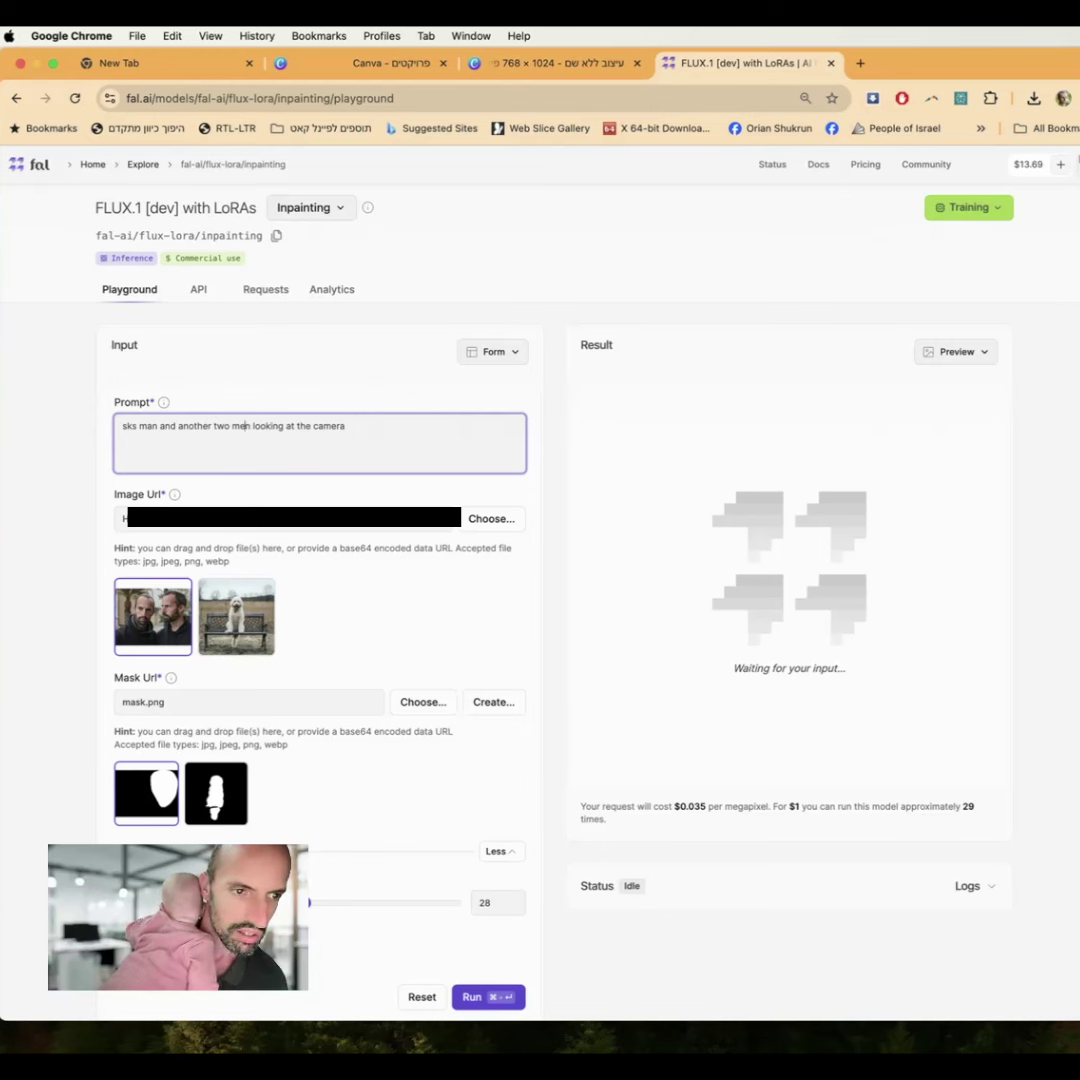
pyautogui.press('BackSpace')
pyautogui.write('a')
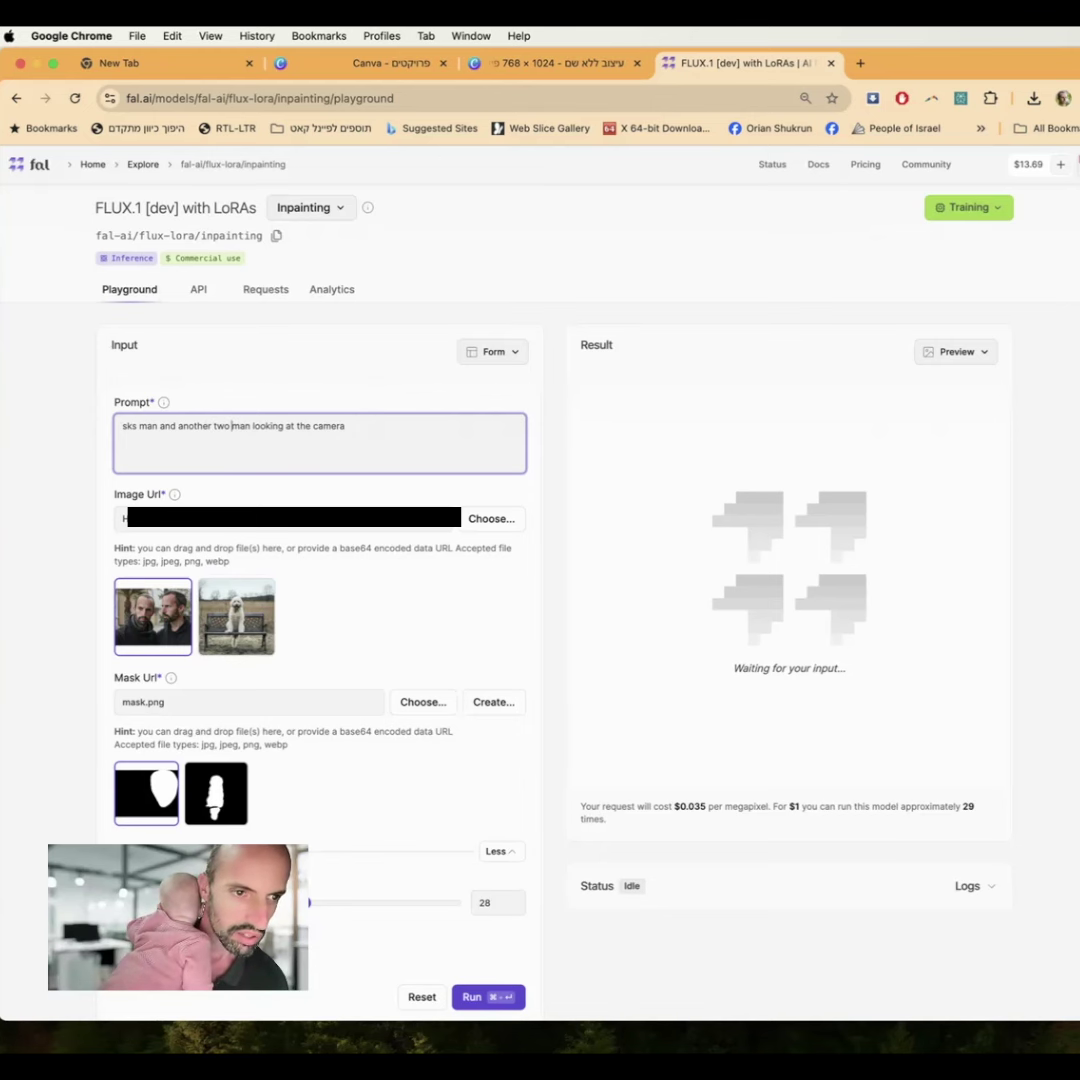
pyautogui.press('Left')
pyautogui.press('Left')
pyautogui.press('BackSpace')
pyautogui.press('BackSpace')
pyautogui.press('BackSpace')
pyautogui.press('BackSpace')
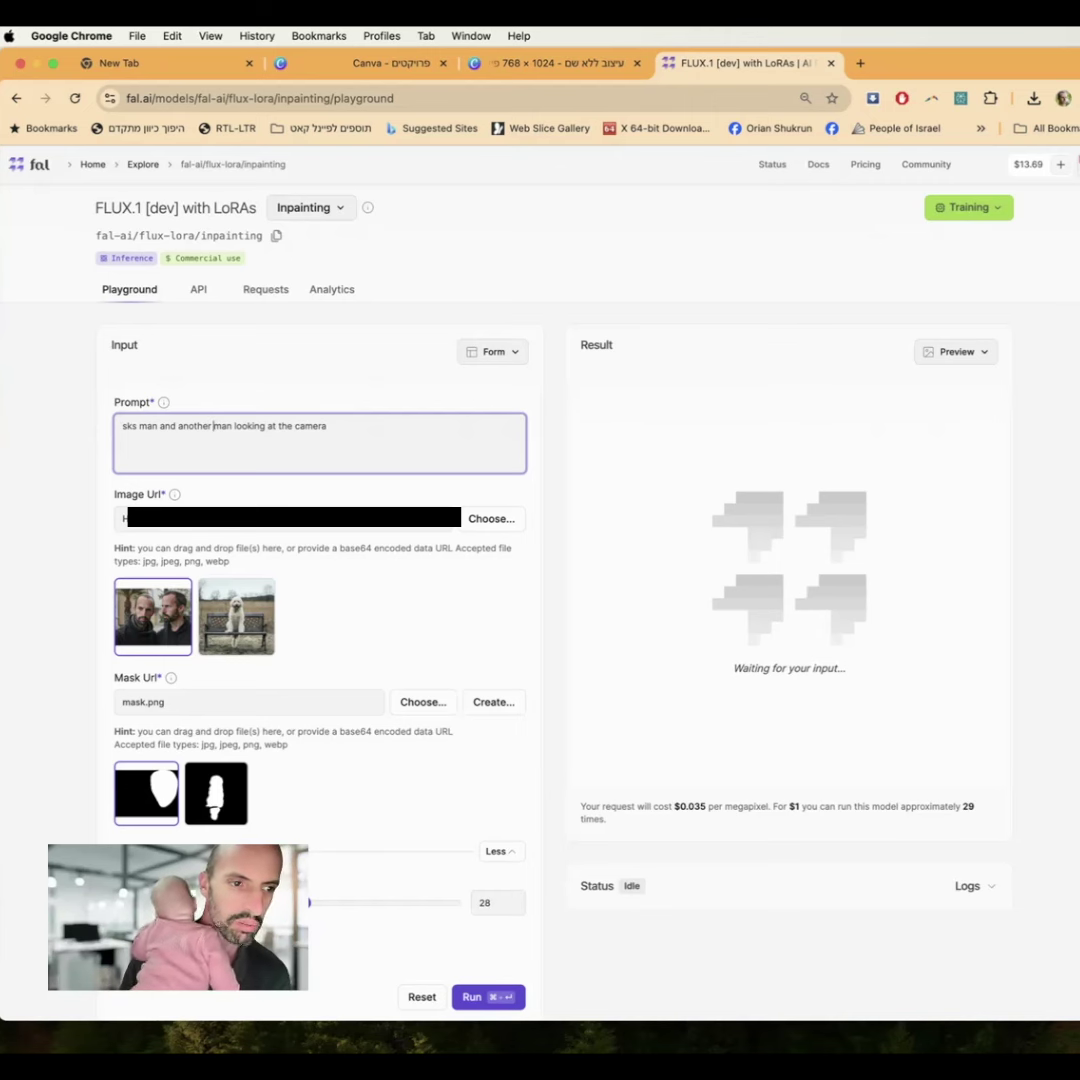
# Step: Review the image, mask, LoRA path and additional settings in the inpainting form
pyautogui.scroll(-3, 143, 490)
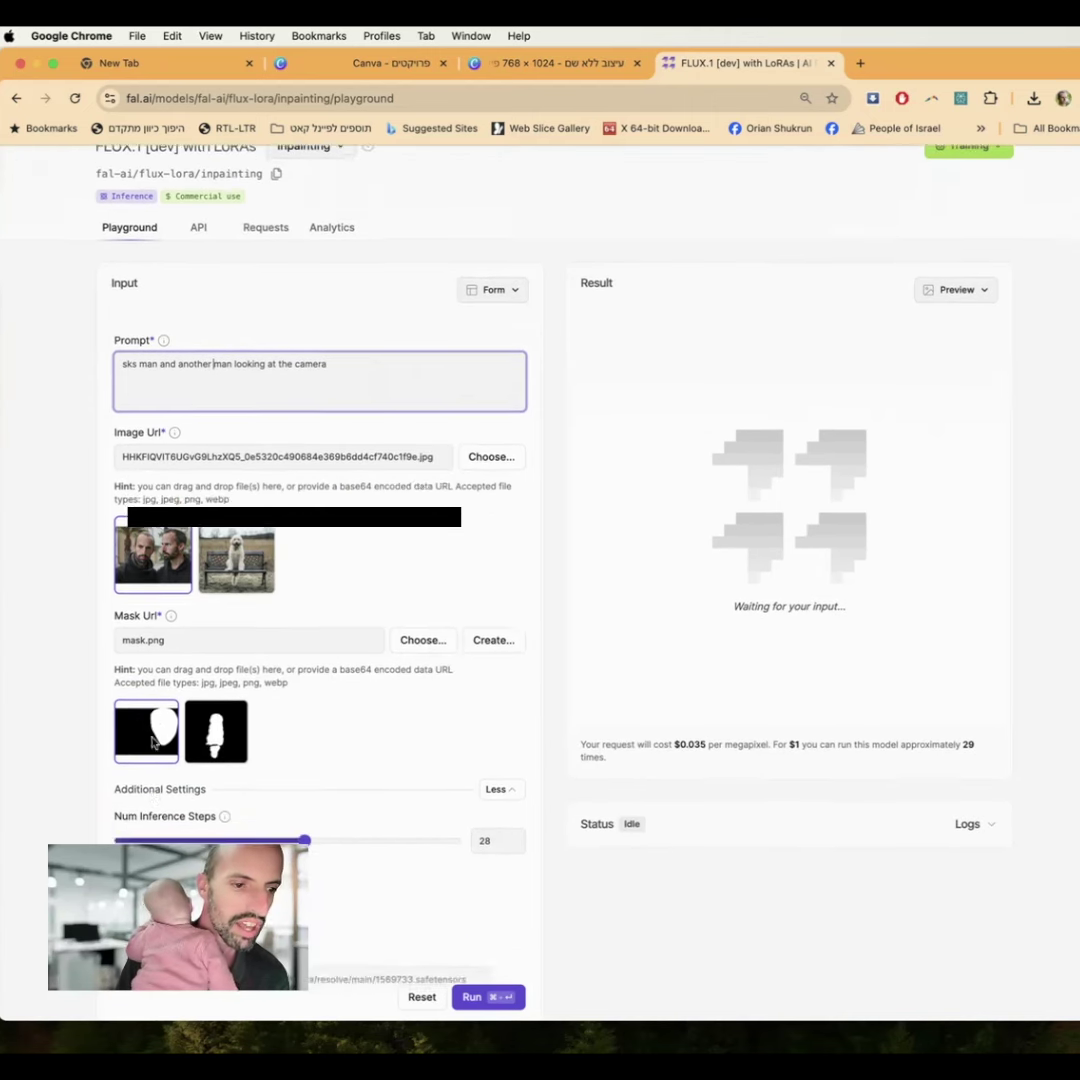
pyautogui.scroll(-10, 153, 741)
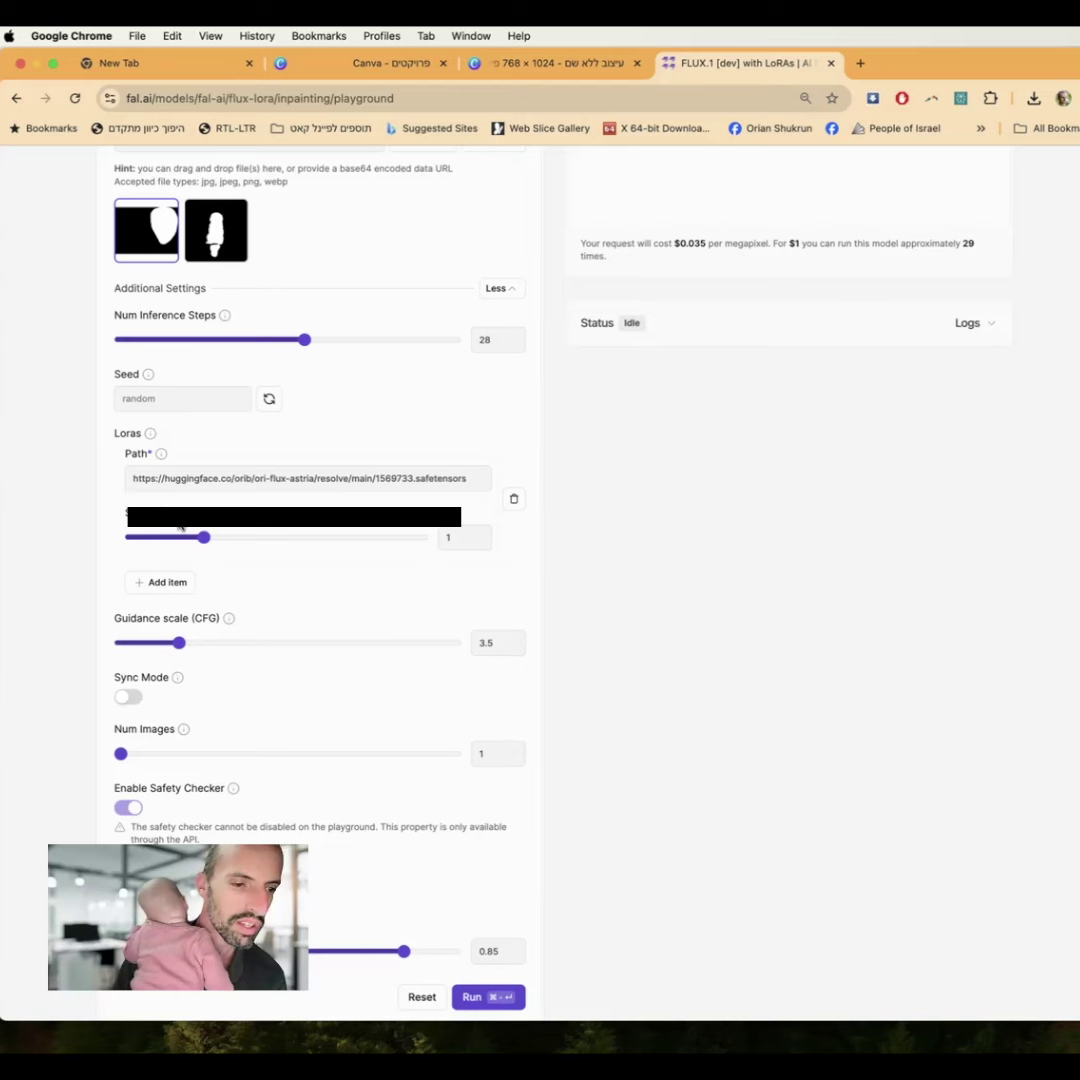